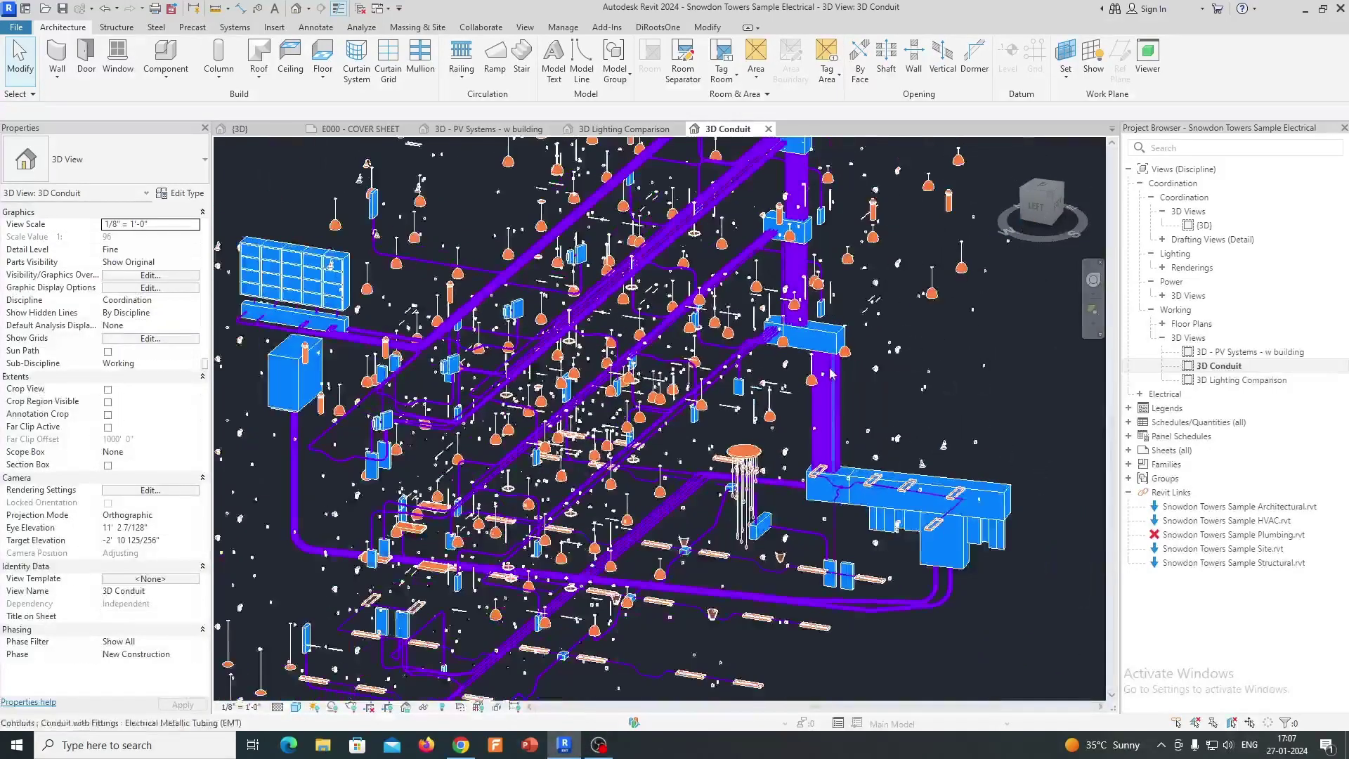
# Examine the conduit runs, panels, pull boxes and light fixtures throughout the 3D electrical model.
pyautogui.scroll(-5, 807, 460)
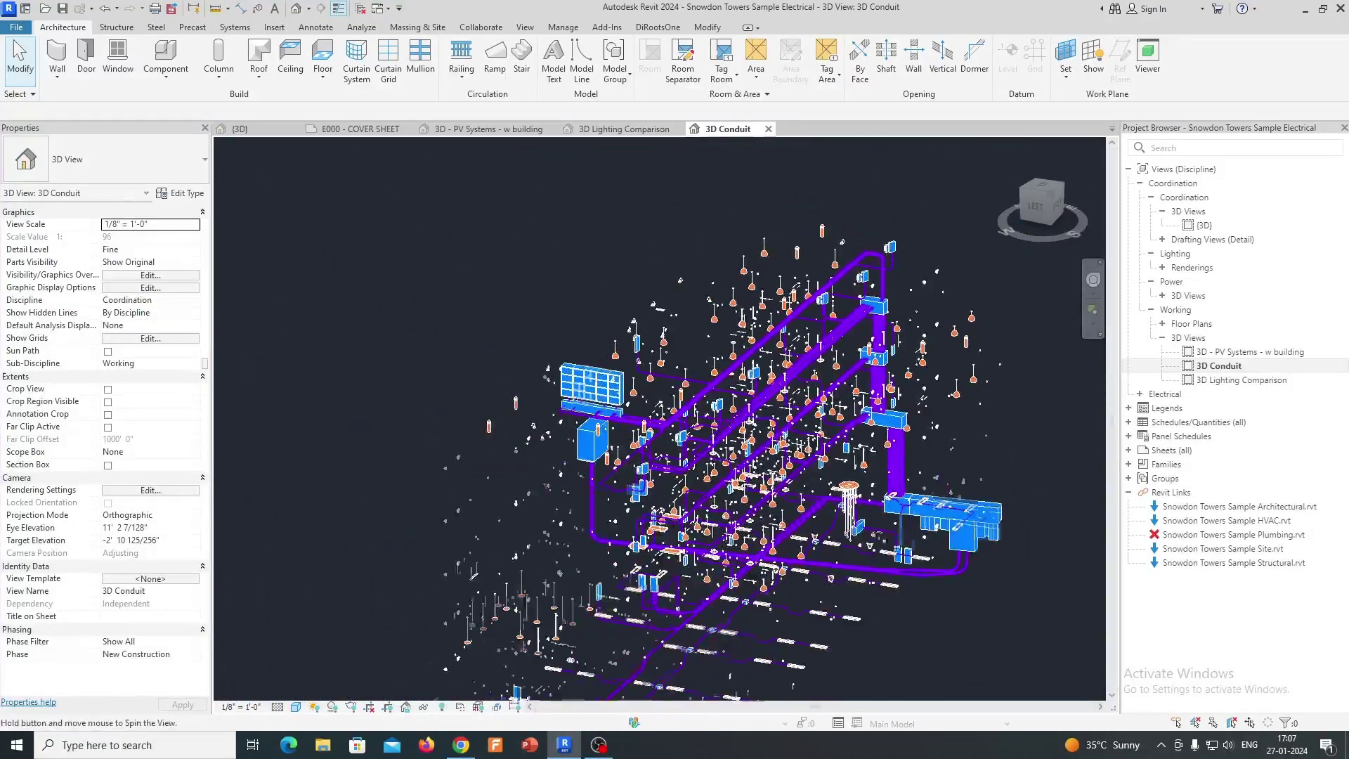
pyautogui.keyDown('shift'); pyautogui.moveTo(1054, 675); pyautogui.dragTo(834, 556, button='middle'); pyautogui.keyUp('shift')
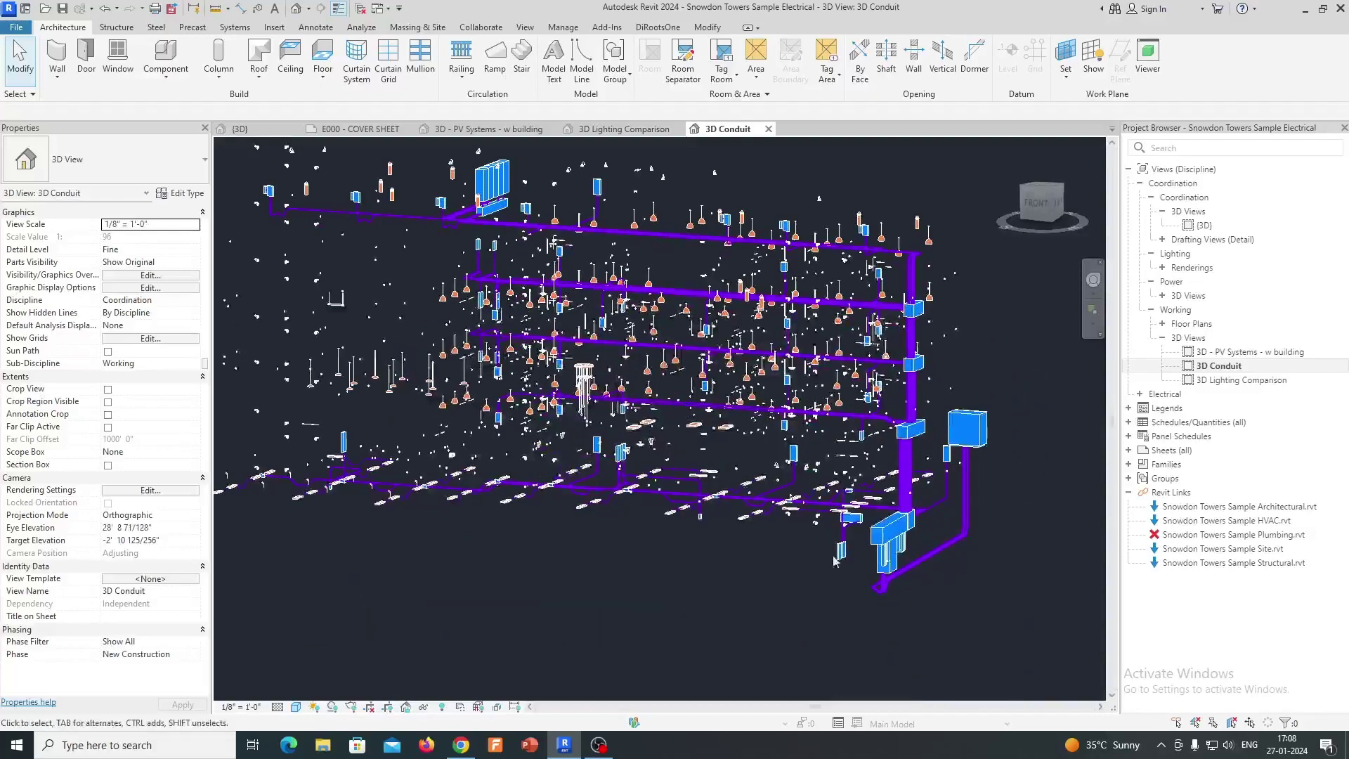
pyautogui.scroll(6, 906, 562)
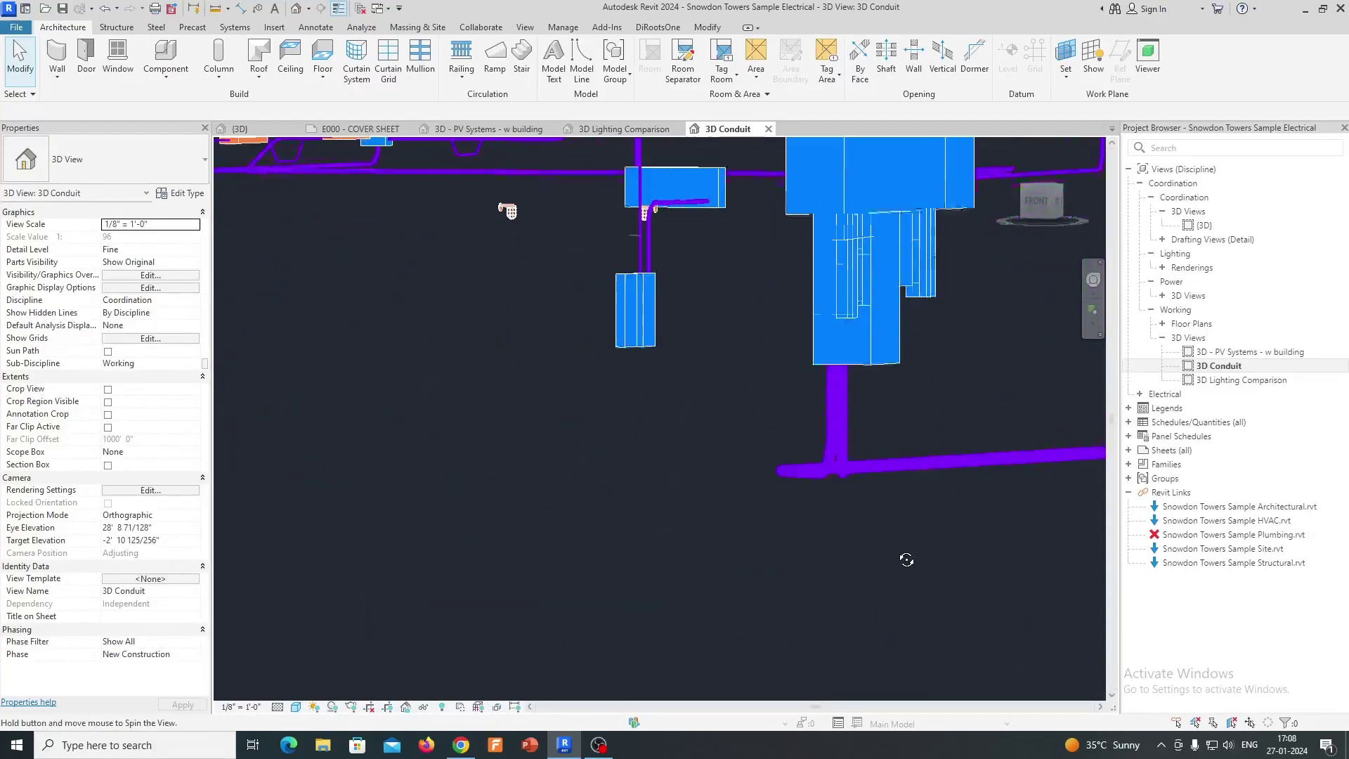
pyautogui.keyDown('shift'); pyautogui.moveTo(817, 558); pyautogui.dragTo(650, 477, button='middle'); pyautogui.keyUp('shift')
pyautogui.scroll(-5, 813, 562)
pyautogui.moveTo(650, 476); pyautogui.dragTo(956, 530, button='middle')
pyautogui.scroll(4, 703, 513)
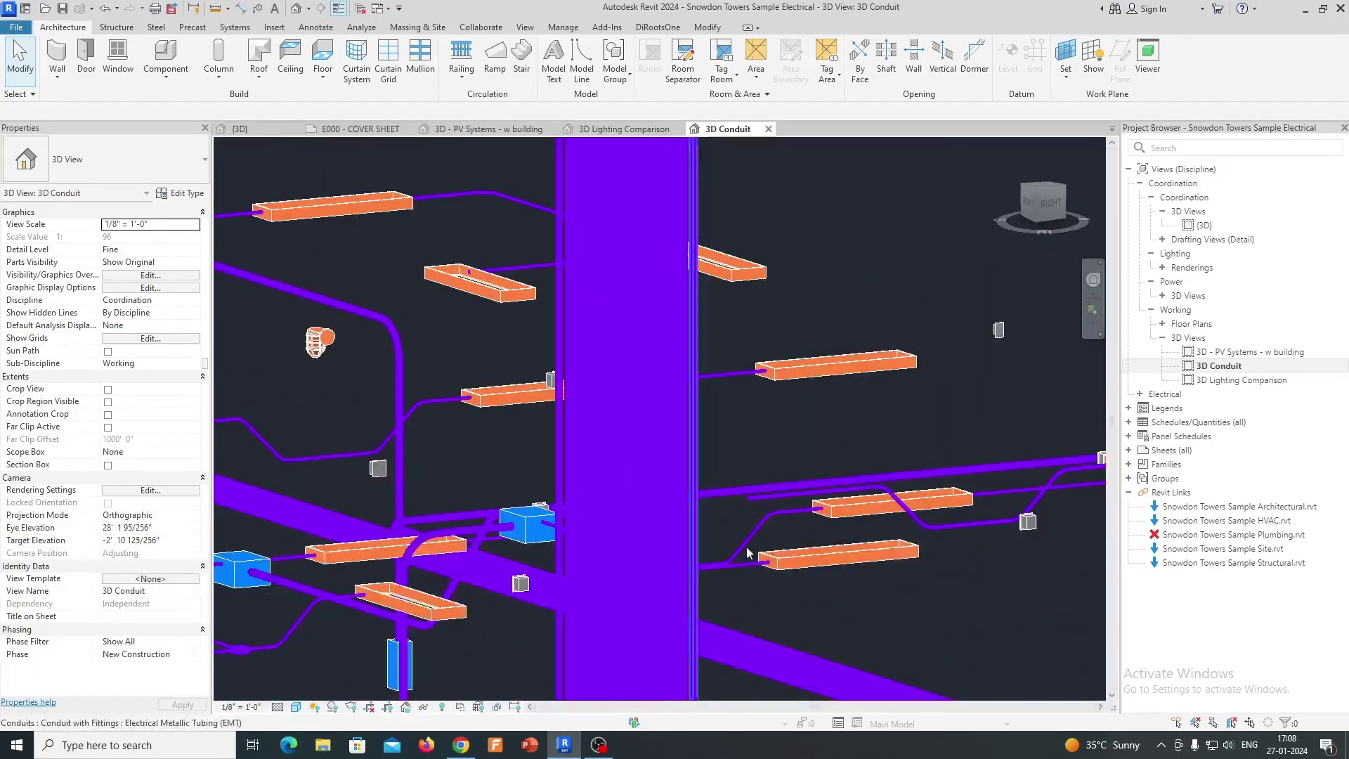
pyautogui.keyDown('shift'); pyautogui.moveTo(801, 551); pyautogui.dragTo(782, 552, button='middle'); pyautogui.keyUp('shift')
pyautogui.scroll(-2, 883, 540)
pyautogui.keyDown('shift'); pyautogui.moveTo(654, 484); pyautogui.dragTo(794, 551, button='middle'); pyautogui.keyUp('shift')
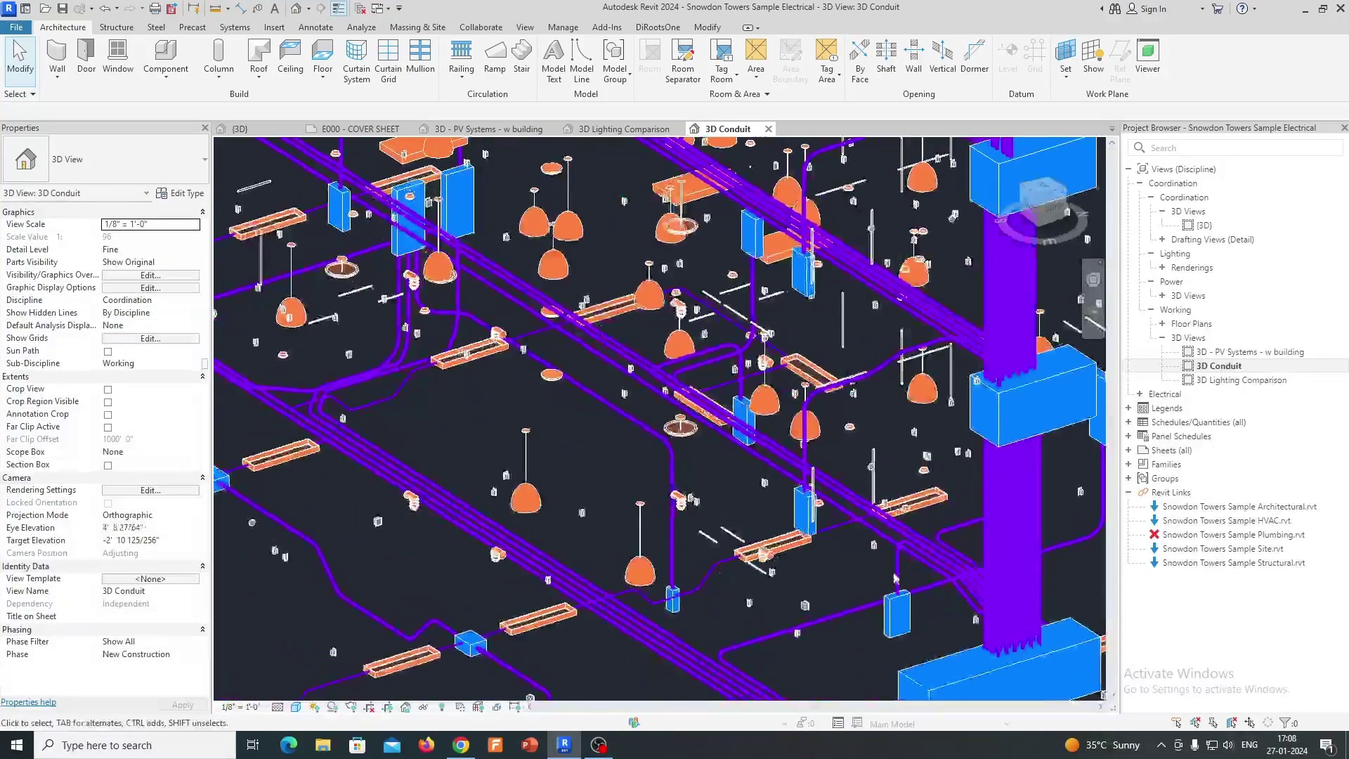
pyautogui.scroll(3, 961, 578)
pyautogui.moveTo(977, 603); pyautogui.dragTo(759, 374, button='middle')
pyautogui.scroll(4, 813, 489)
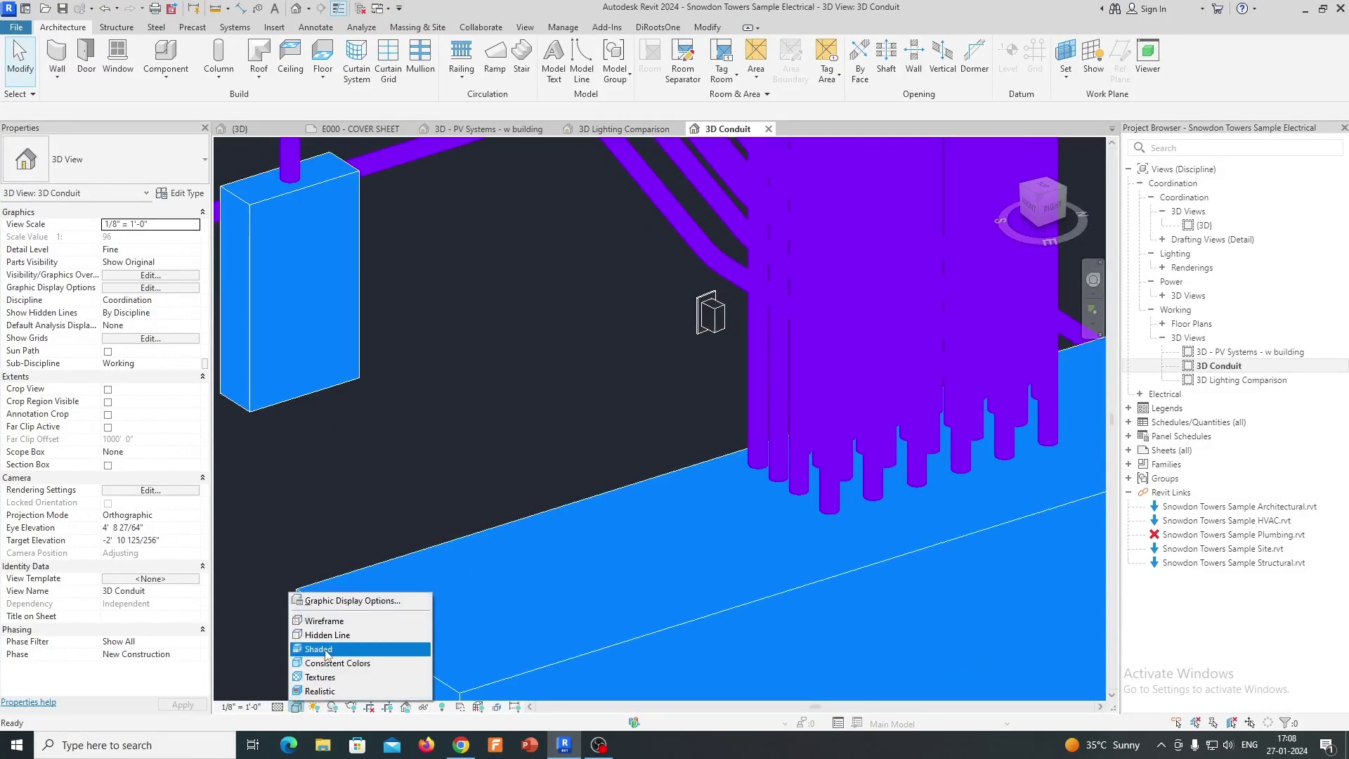
# Set the 3D Conduit view's visual style to Shaded.
pyautogui.click(326, 650)
pyautogui.scroll(-8, 619, 519)
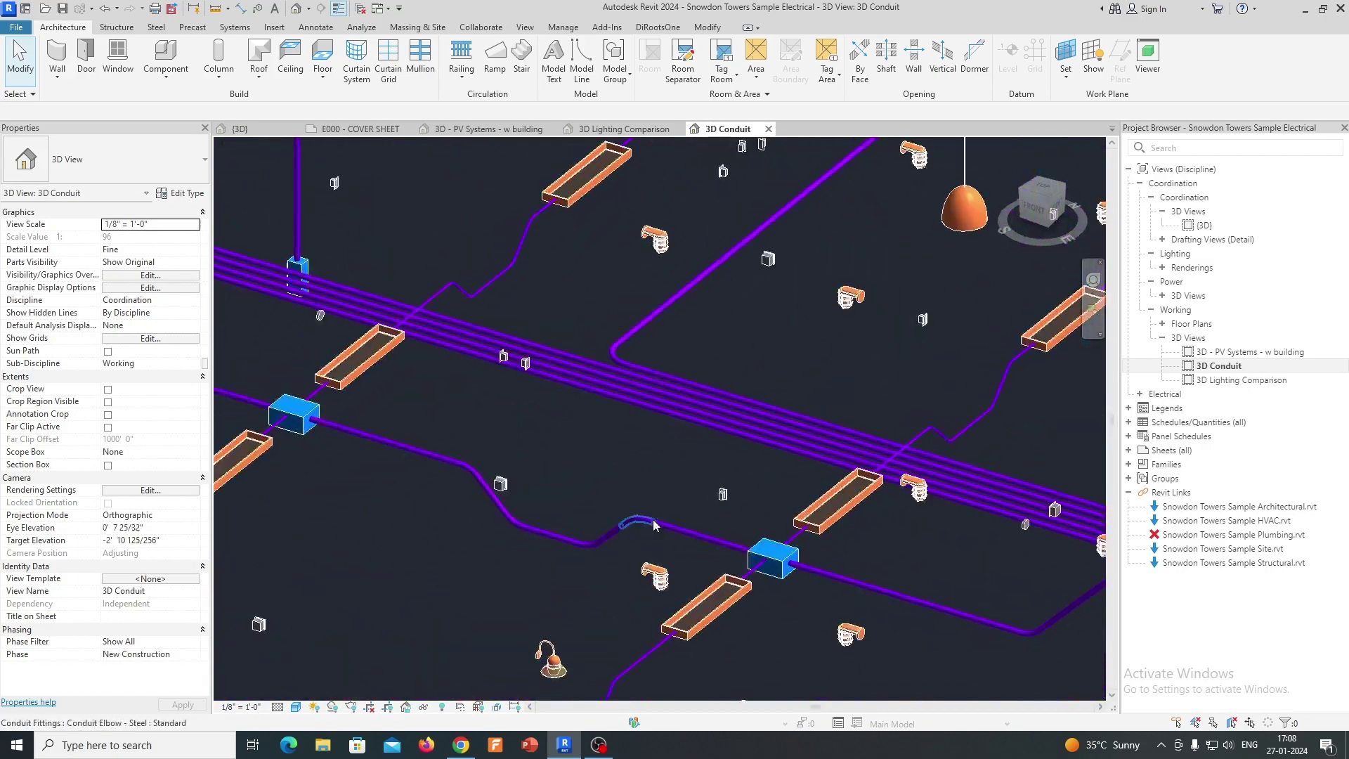
pyautogui.scroll(-5, 652, 520)
pyautogui.keyDown('shift'); pyautogui.moveTo(652, 520); pyautogui.dragTo(826, 473, button='middle'); pyautogui.keyUp('shift')
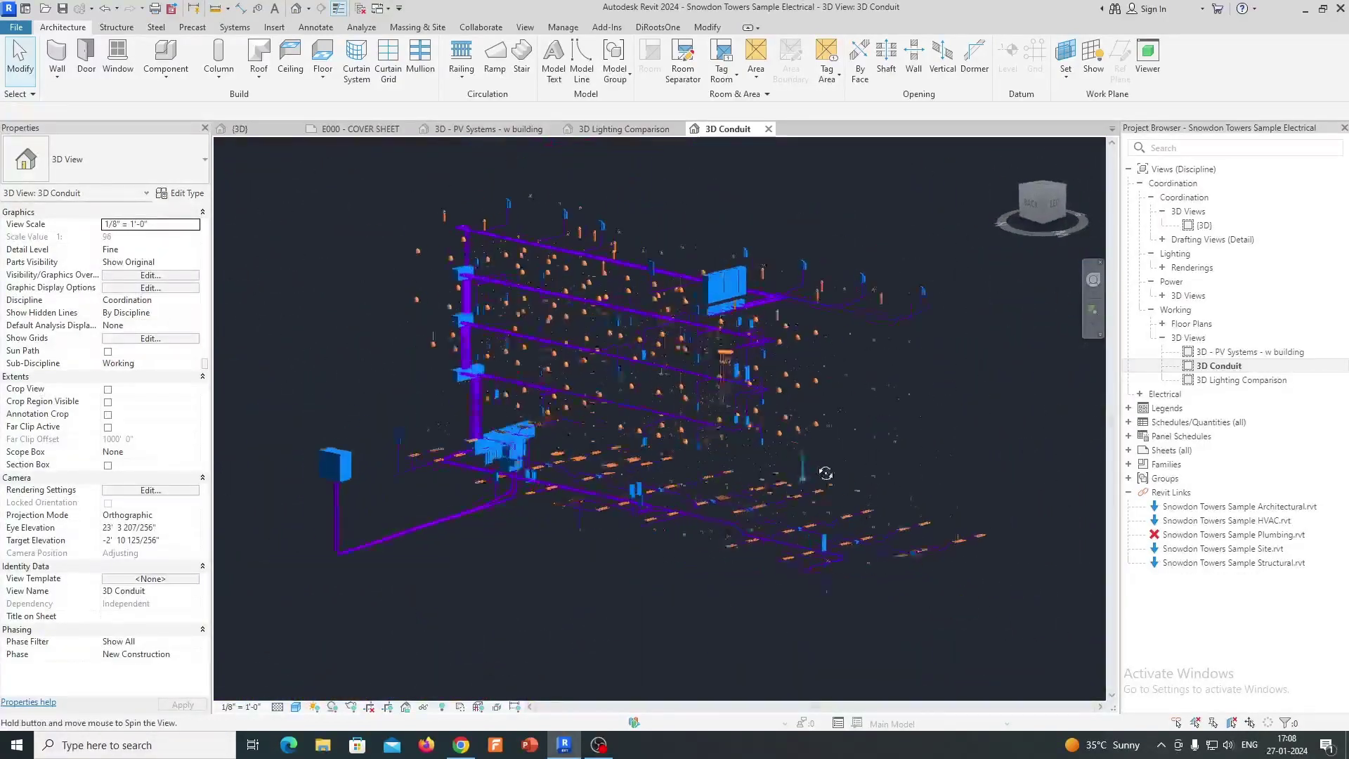
# Orient the 3D Conduit view to Back and turn on the Levels annotation category.
pyautogui.click(1043, 213)
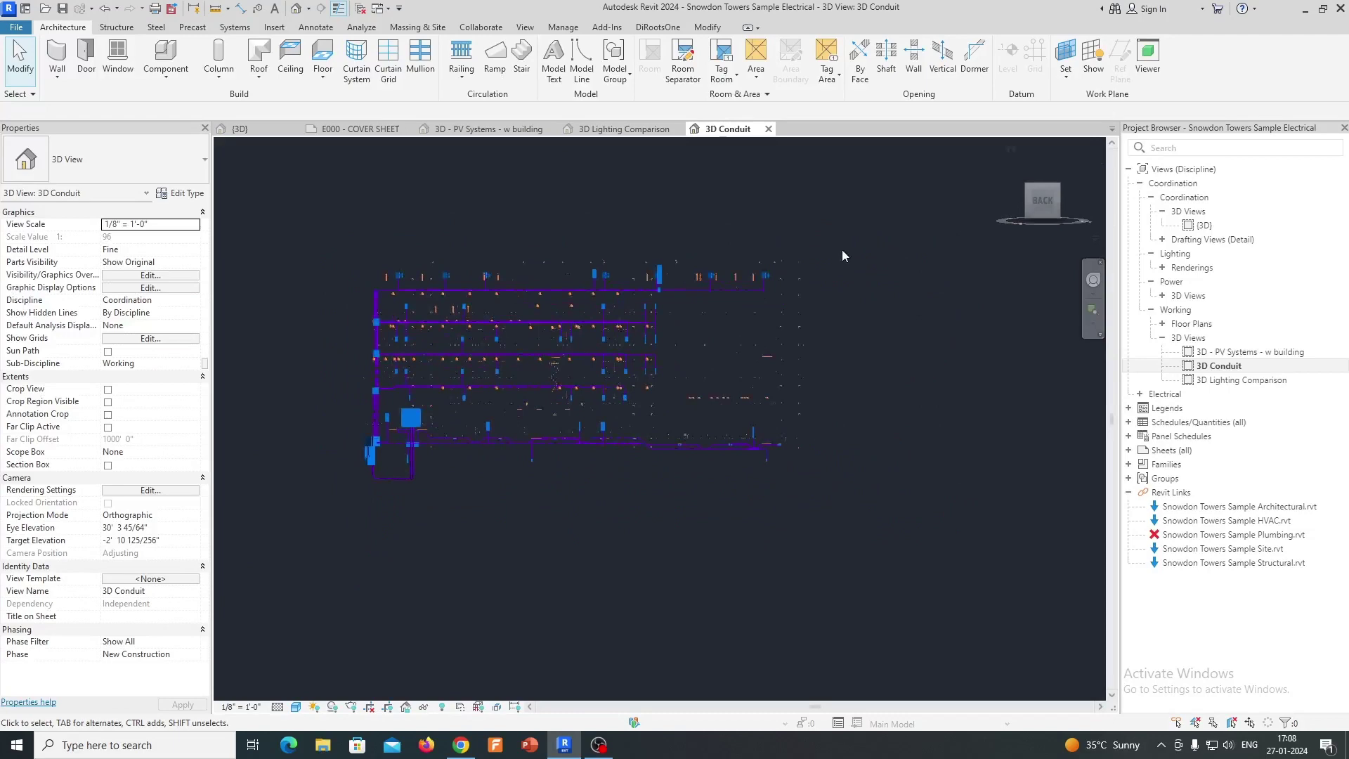
pyautogui.press('v')
pyautogui.press('v')
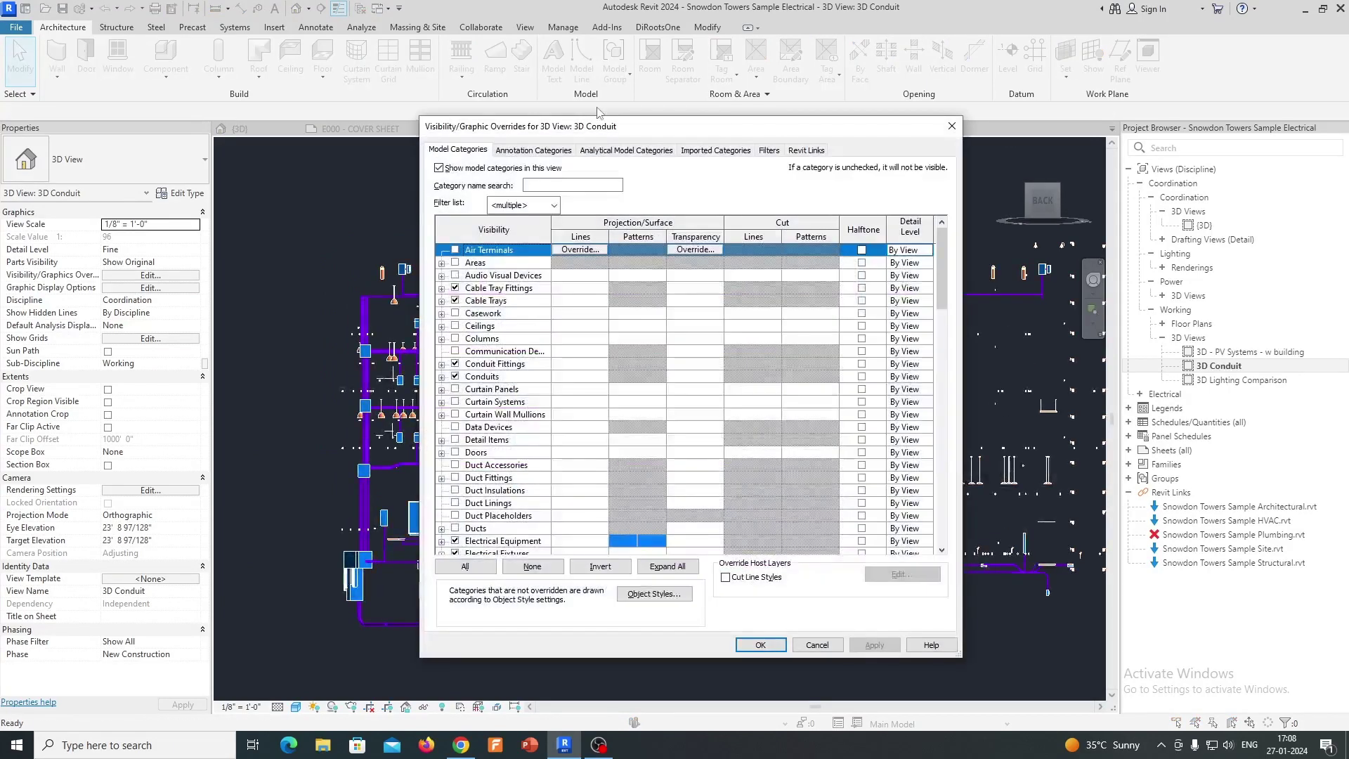
pyautogui.click(538, 153)
pyautogui.scroll(-10, 495, 411)
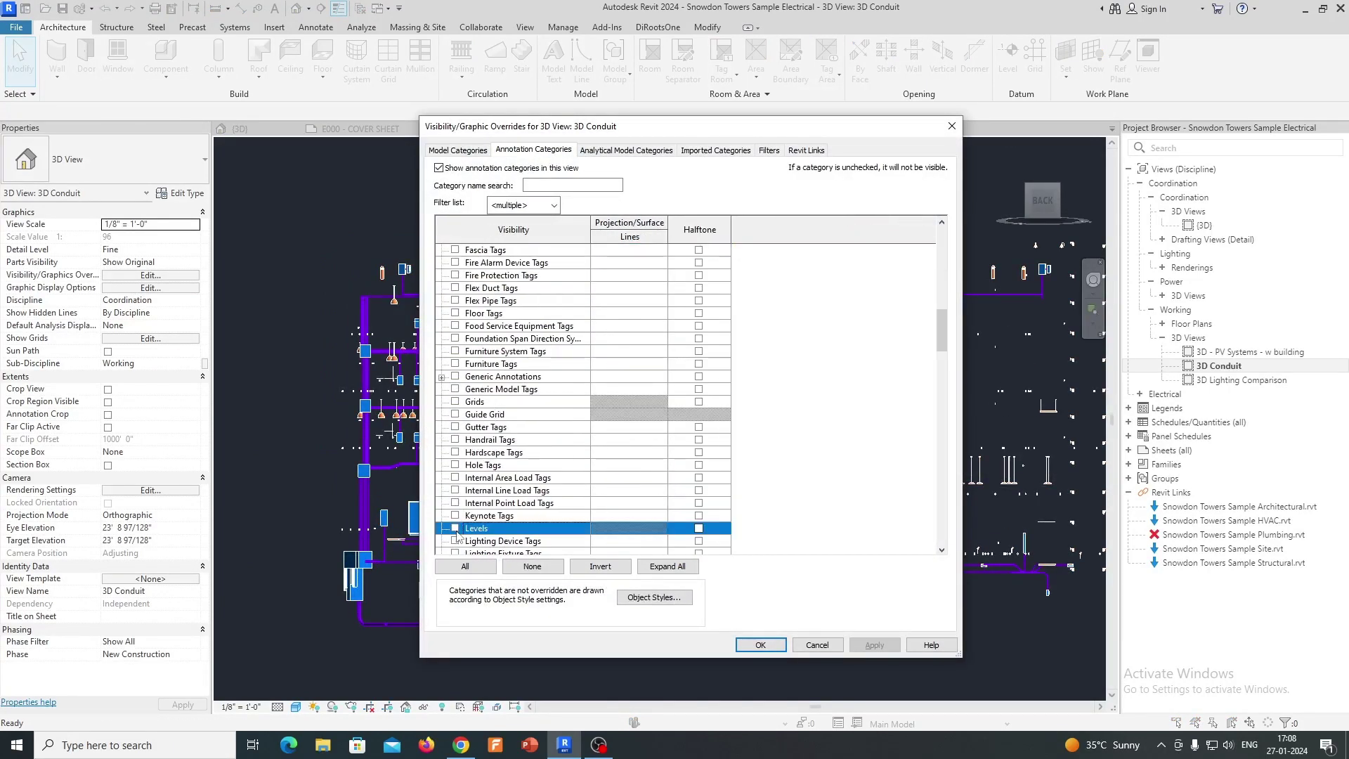
pyautogui.click(761, 643)
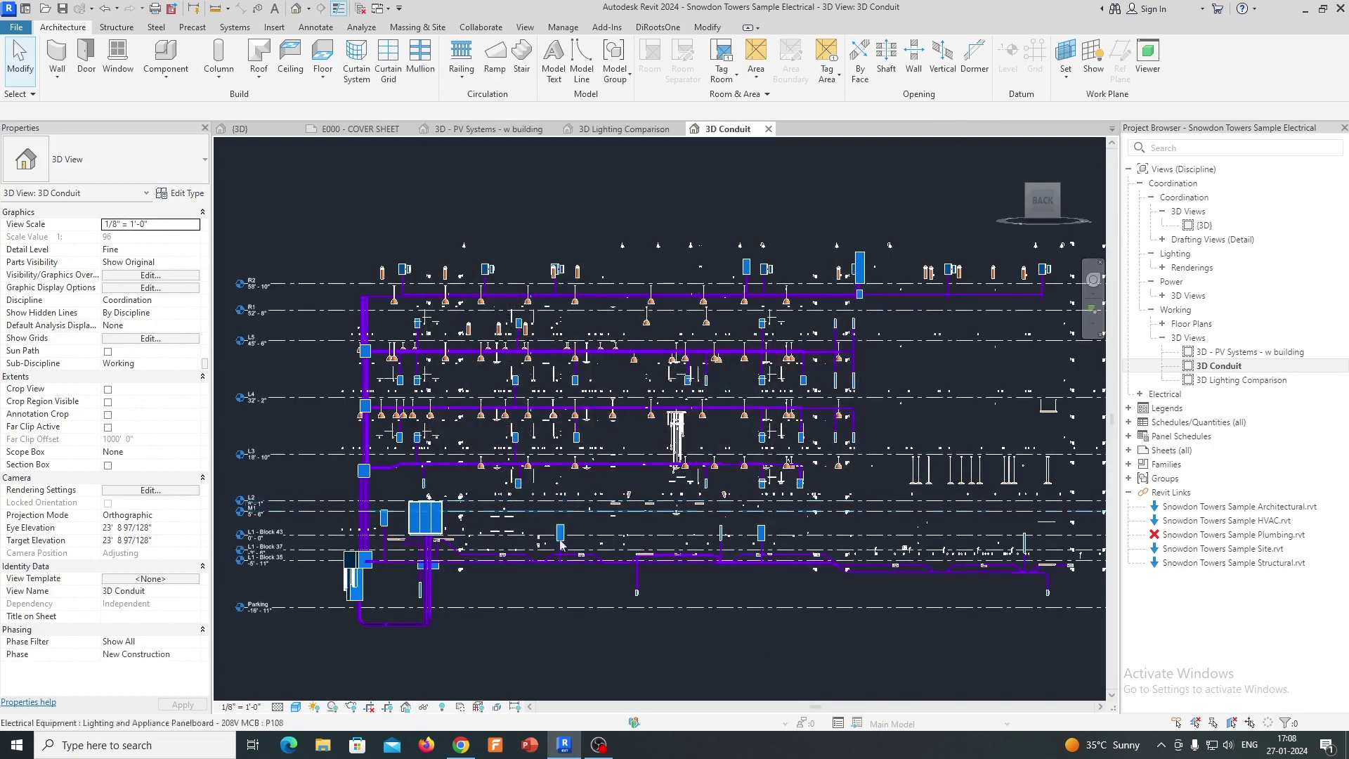
# Examine the equipment on each level from the back, including the properties of a pendant dome light fixture.
pyautogui.scroll(5, 343, 649)
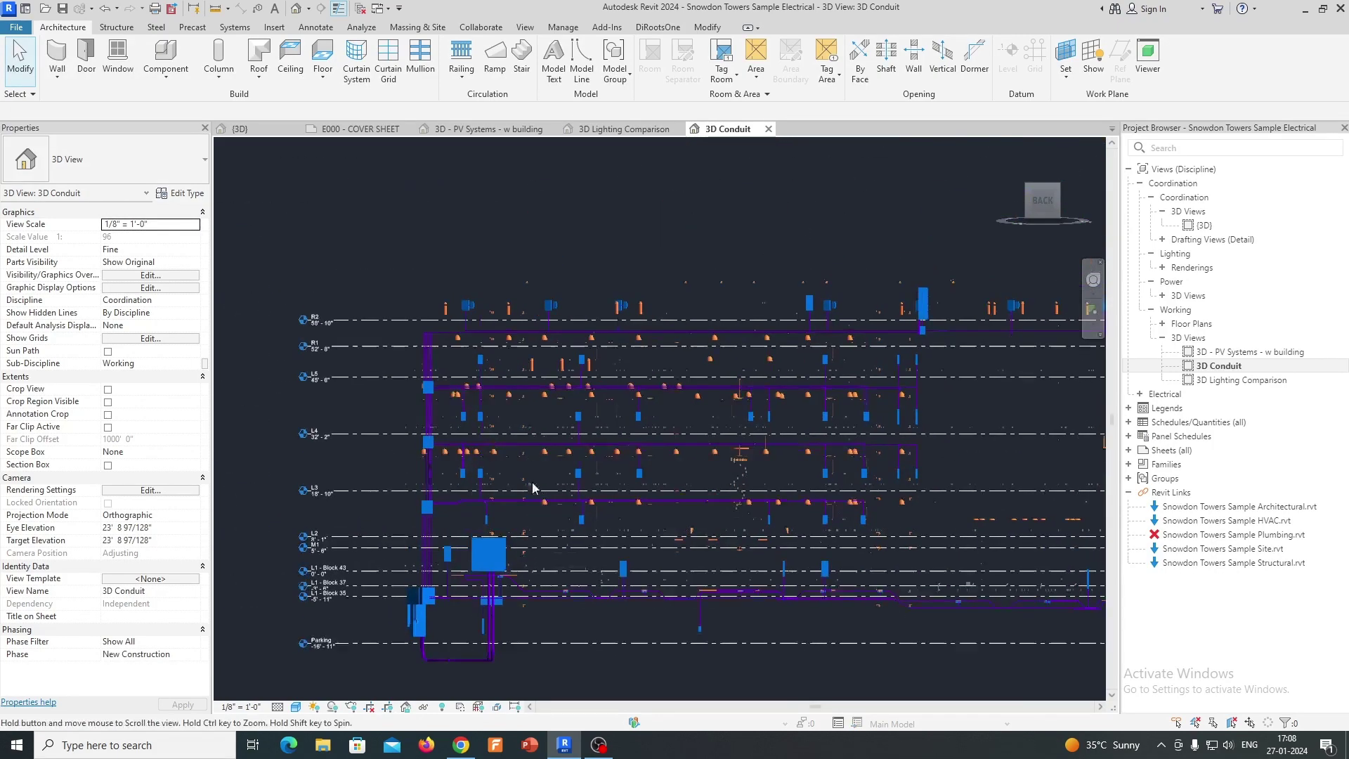
pyautogui.scroll(3, 450, 316)
pyautogui.click(493, 280)
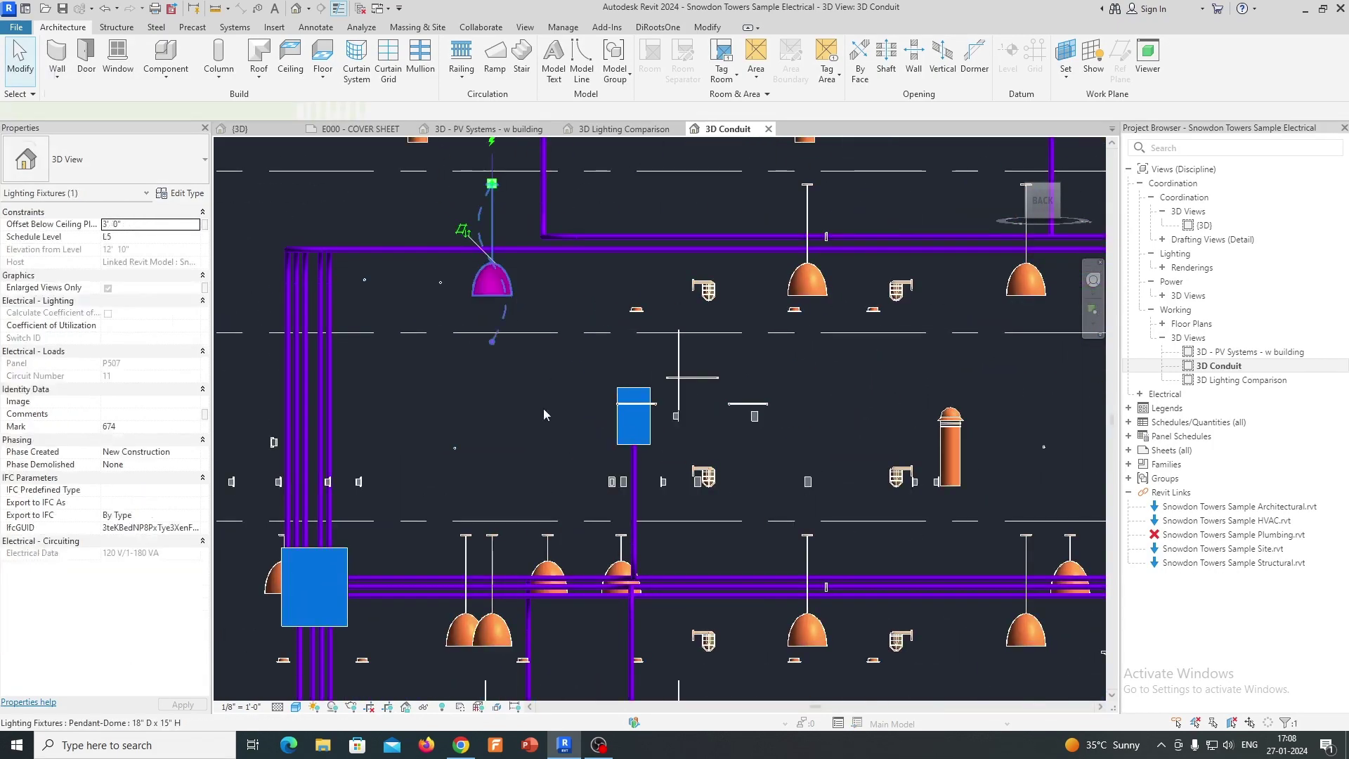
pyautogui.scroll(-1, 520, 418)
pyautogui.click(520, 419)
pyautogui.scroll(-5, 519, 419)
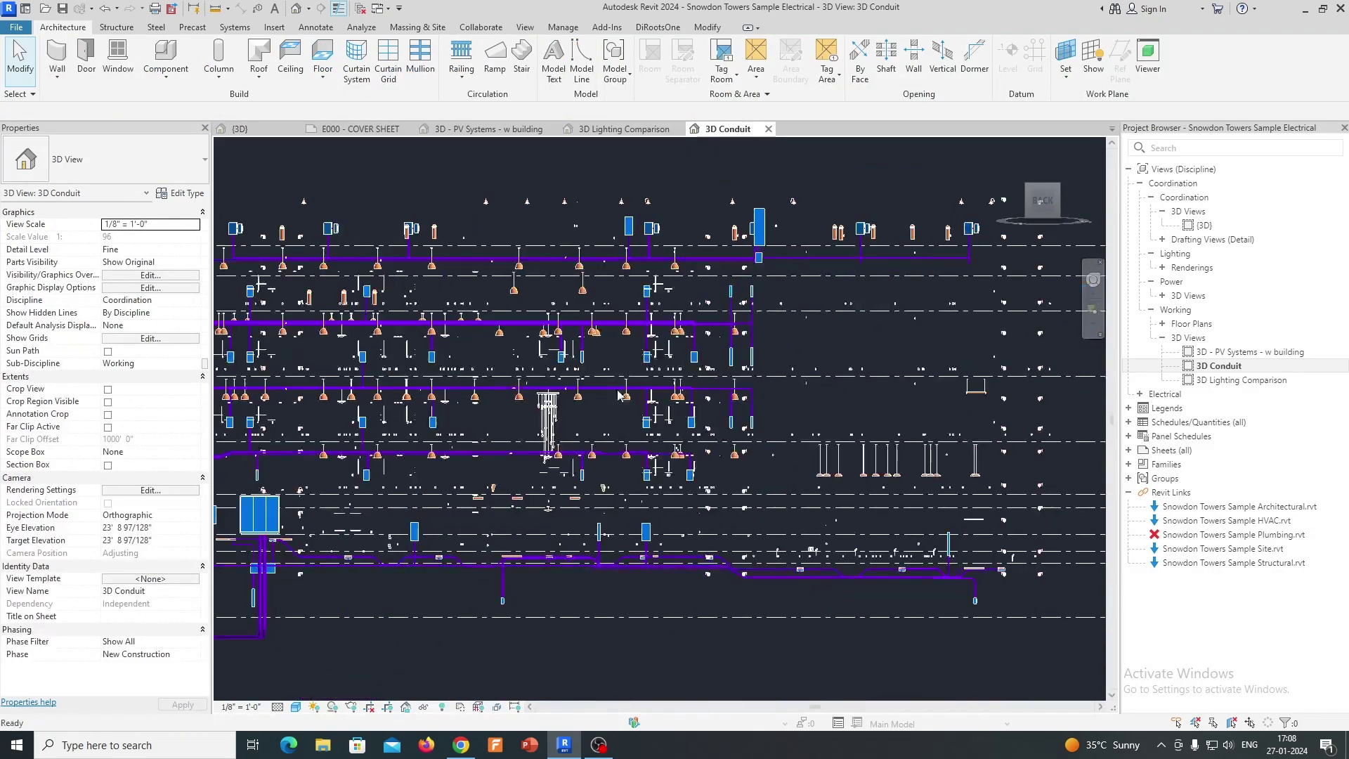
pyautogui.scroll(6, 450, 534)
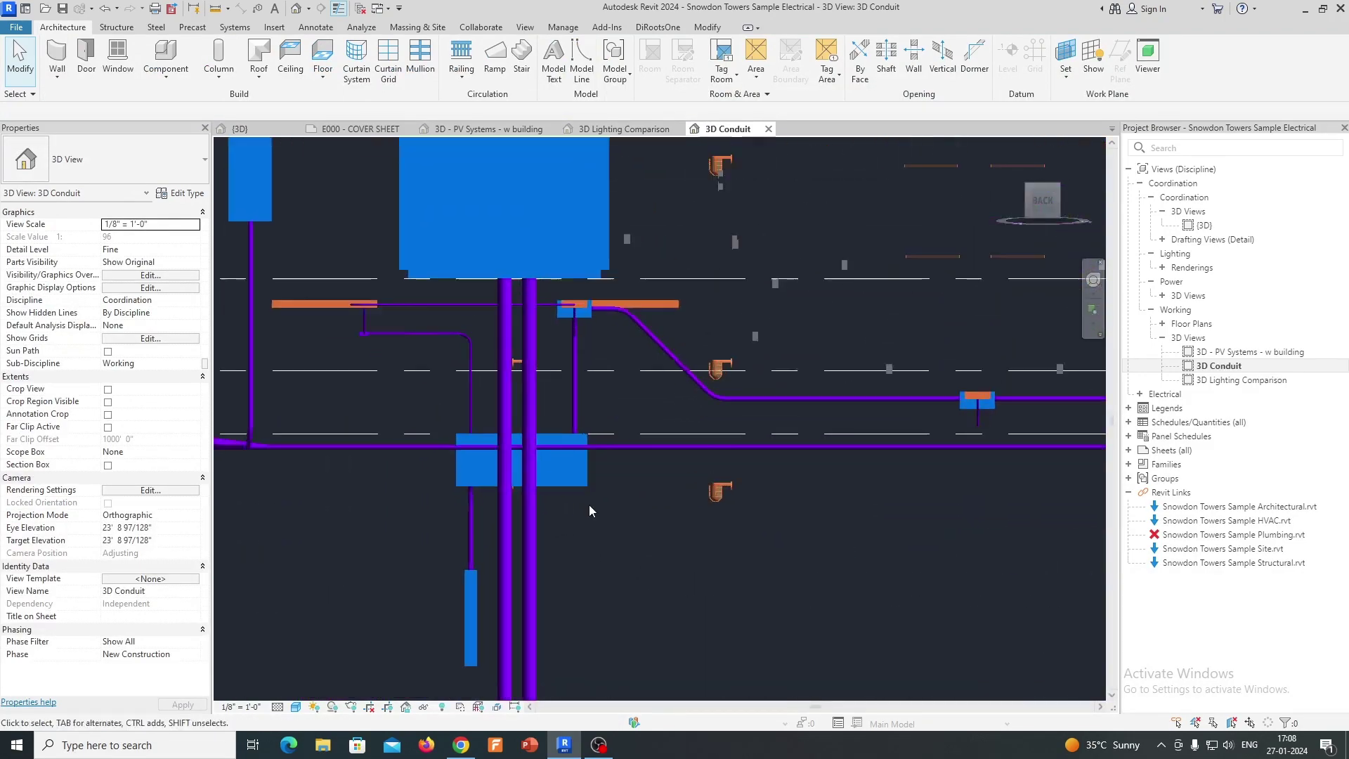
# Inspect the properties of the wiring pull box beneath the large panel on the upper level.
pyautogui.keyDown('shift'); pyautogui.moveTo(498, 482); pyautogui.dragTo(426, 627, button='middle'); pyautogui.keyUp('shift')
pyautogui.scroll(8, 779, 330)
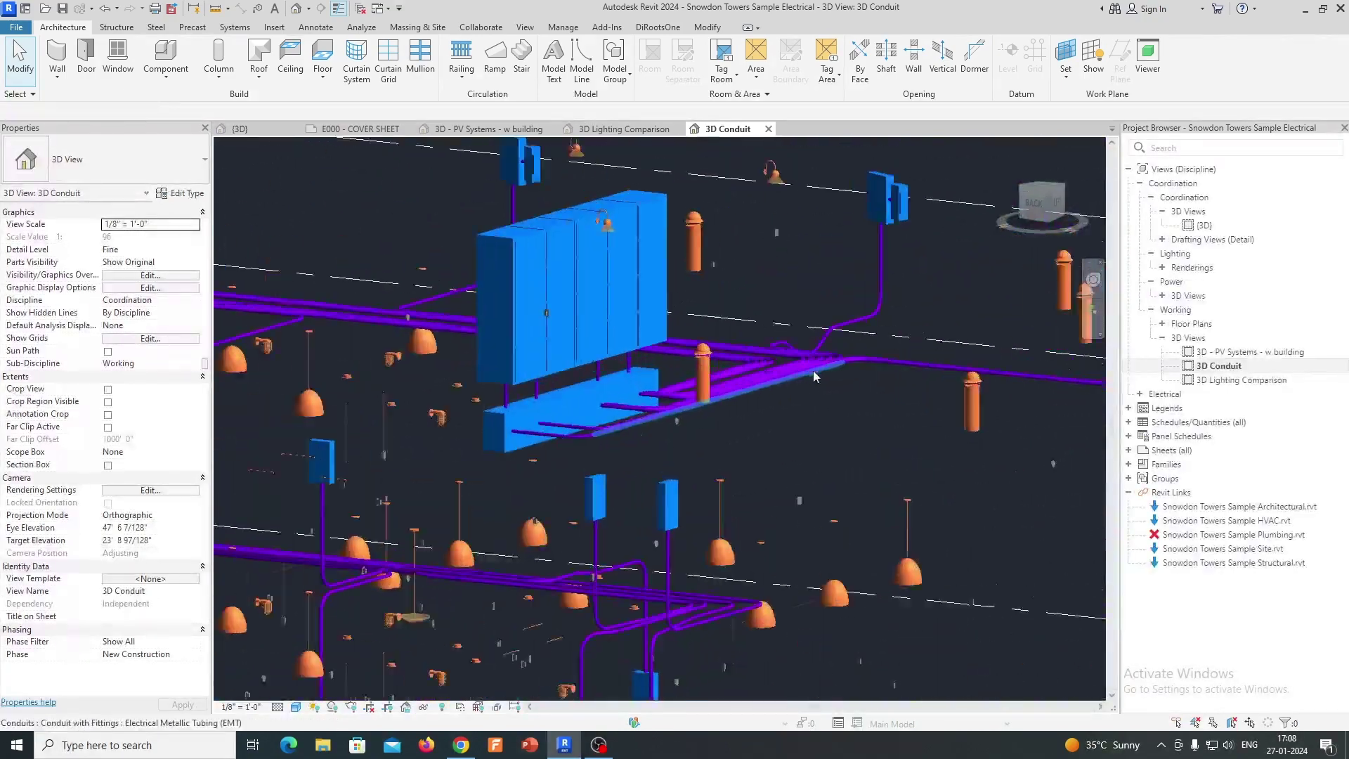
pyautogui.scroll(-5, 837, 391)
pyautogui.keyDown('shift'); pyautogui.moveTo(824, 386); pyautogui.dragTo(834, 353, button='middle'); pyautogui.keyUp('shift')
pyautogui.click(809, 348)
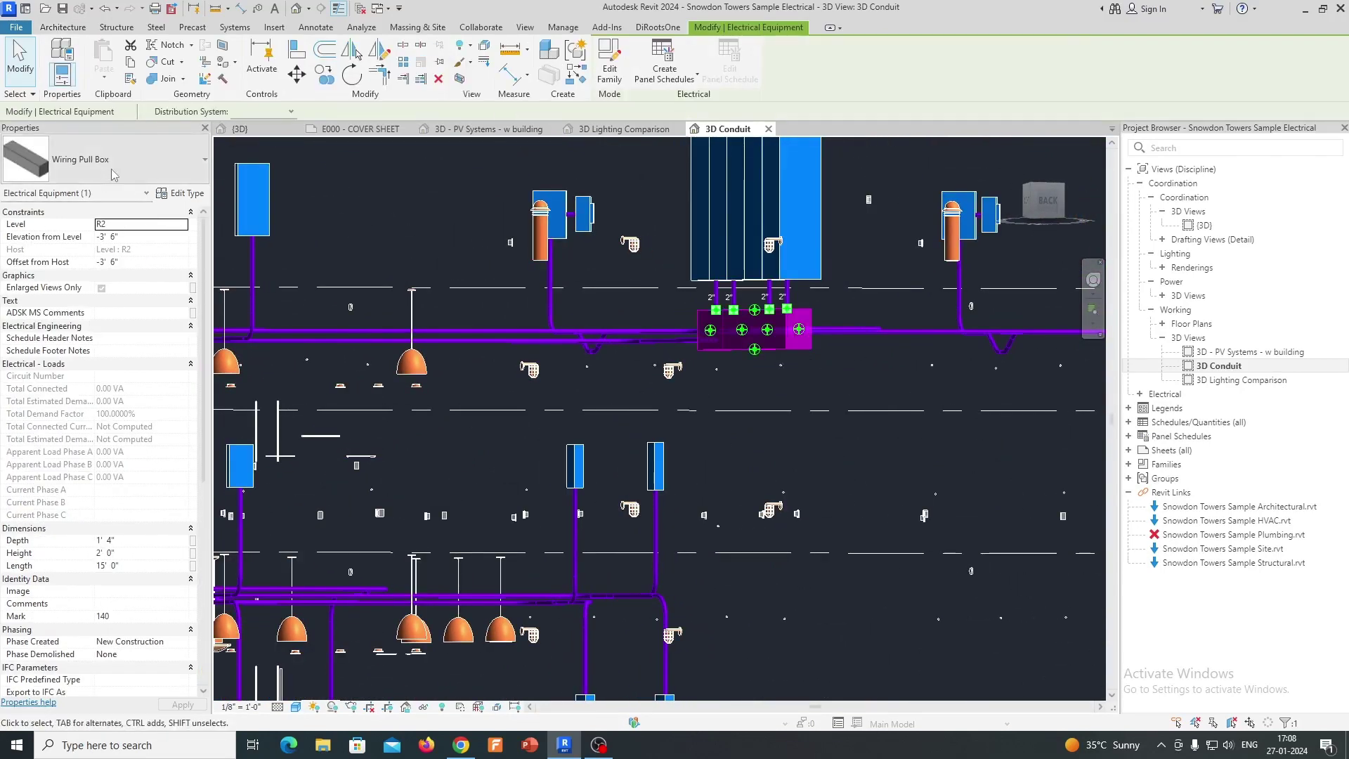
pyautogui.click(547, 406)
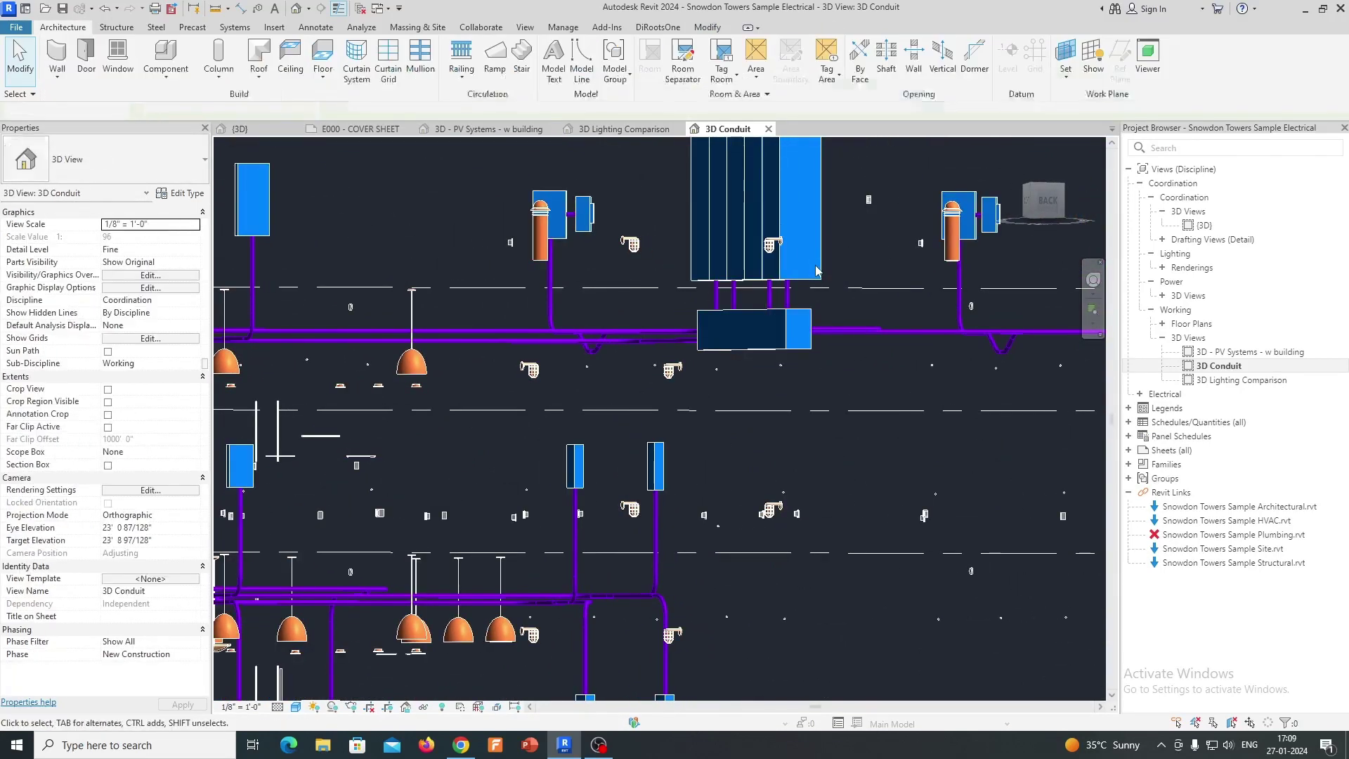
# Examine the large panel above the wiring pull box and the conduits and fixtures around it.
pyautogui.click(818, 267)
pyautogui.keyDown('shift'); pyautogui.moveTo(822, 274); pyautogui.dragTo(632, 460, button='middle'); pyautogui.keyUp('shift')
pyautogui.scroll(2, 808, 378)
pyautogui.moveTo(813, 382); pyautogui.dragTo(723, 472, button='middle')
pyautogui.scroll(-3, 593, 376)
pyautogui.press('Escape')
pyautogui.scroll(2, 722, 472)
pyautogui.scroll(3, 711, 474)
# Open the family of an 18" D x 15" H Pendant-Dome fixture for editing and examine its geometry.
pyautogui.click(708, 469)
pyautogui.click(605, 359)
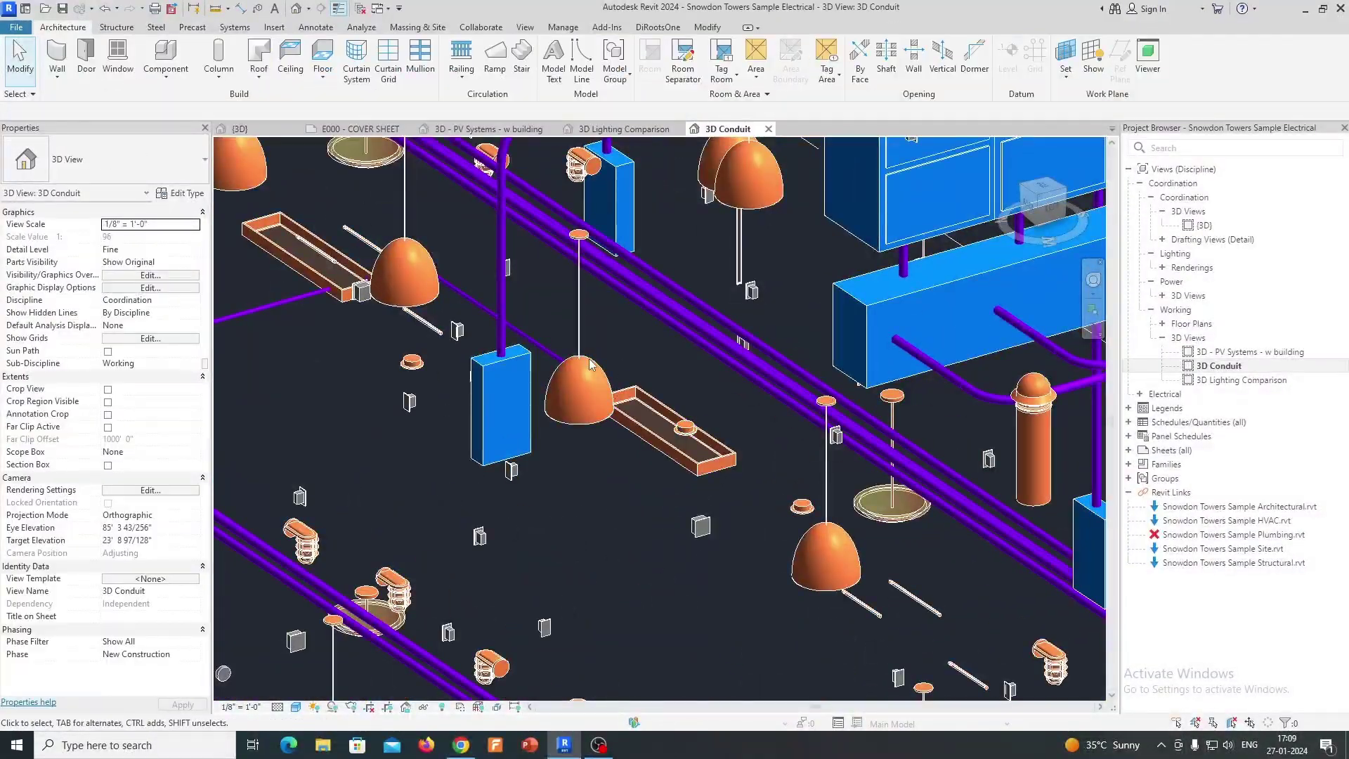
pyautogui.click(578, 308)
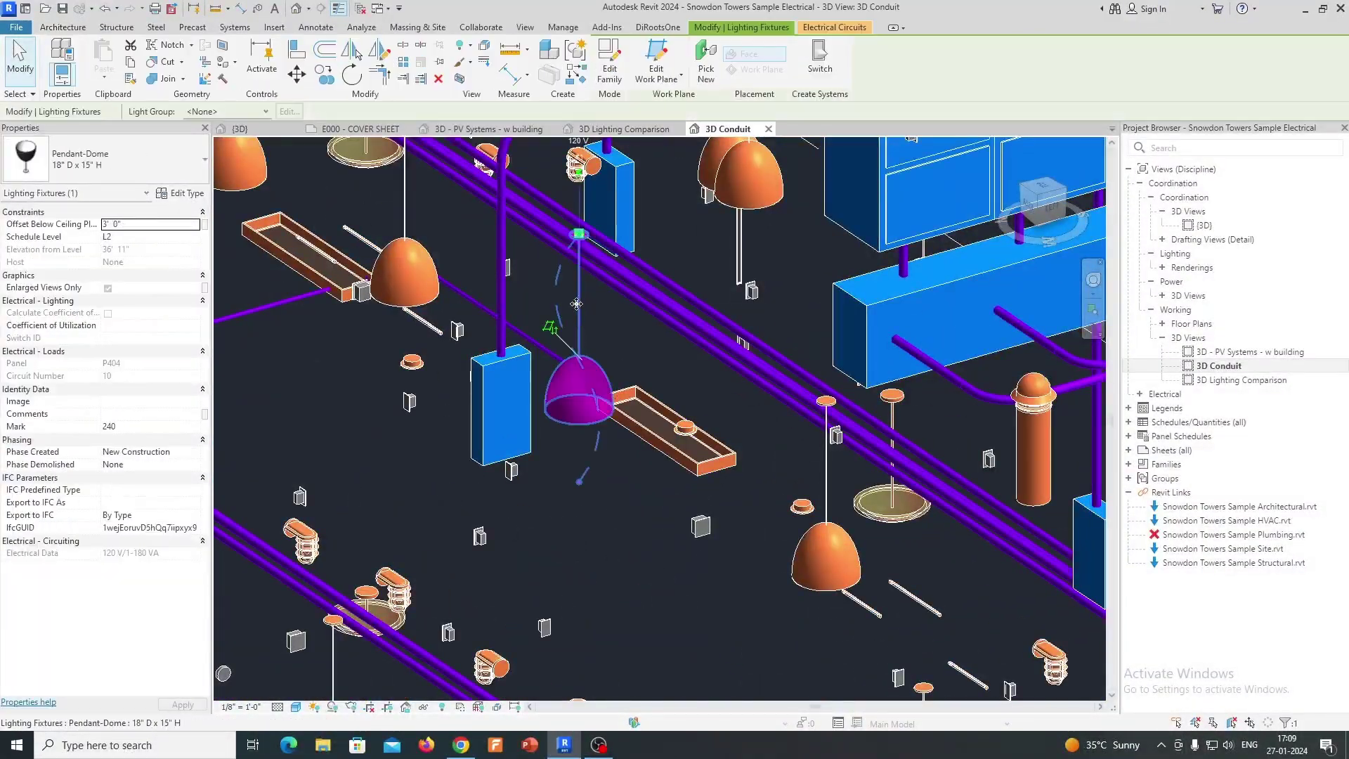
pyautogui.click(609, 63)
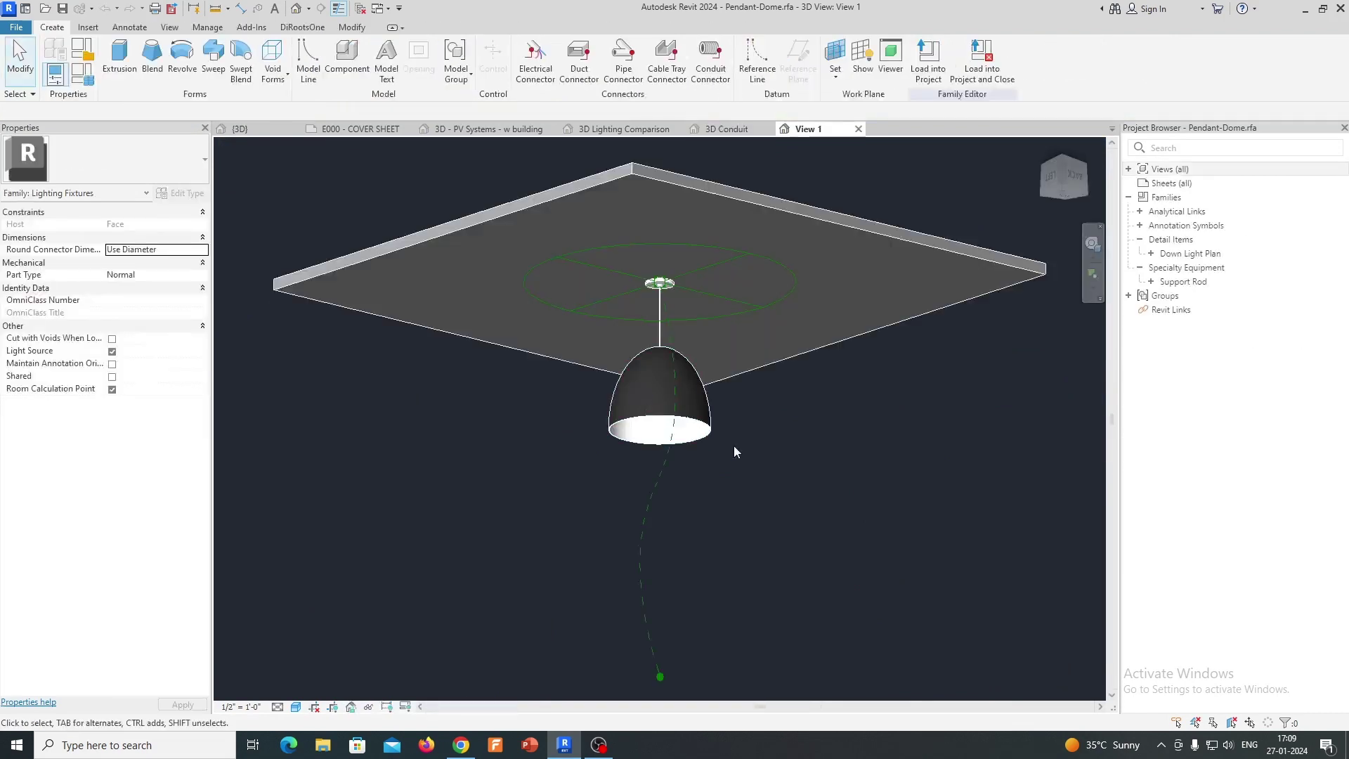
pyautogui.keyDown('shift'); pyautogui.moveTo(733, 445); pyautogui.dragTo(716, 577, button='middle'); pyautogui.keyUp('shift')
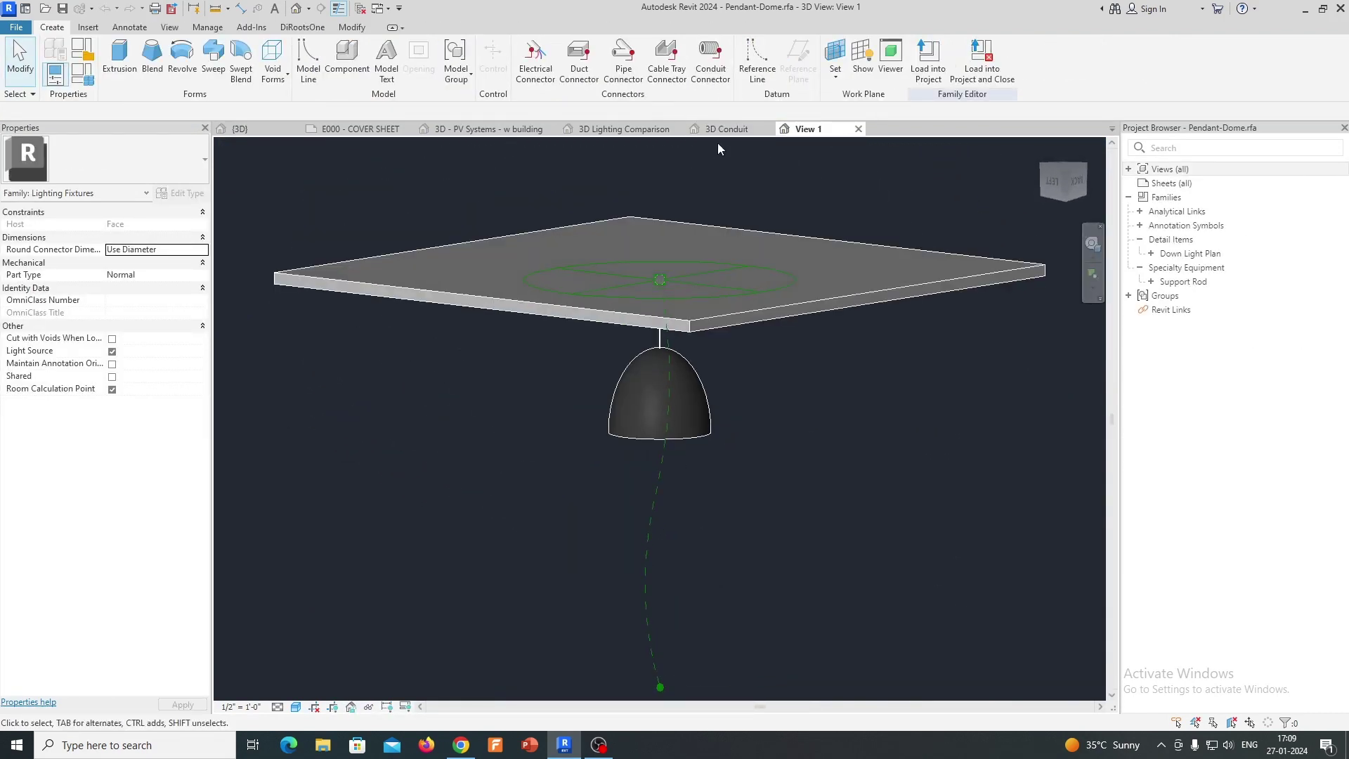
# Check the 3D Lighting Comparison view and return to the 3D Conduit view.
pyautogui.click(654, 131)
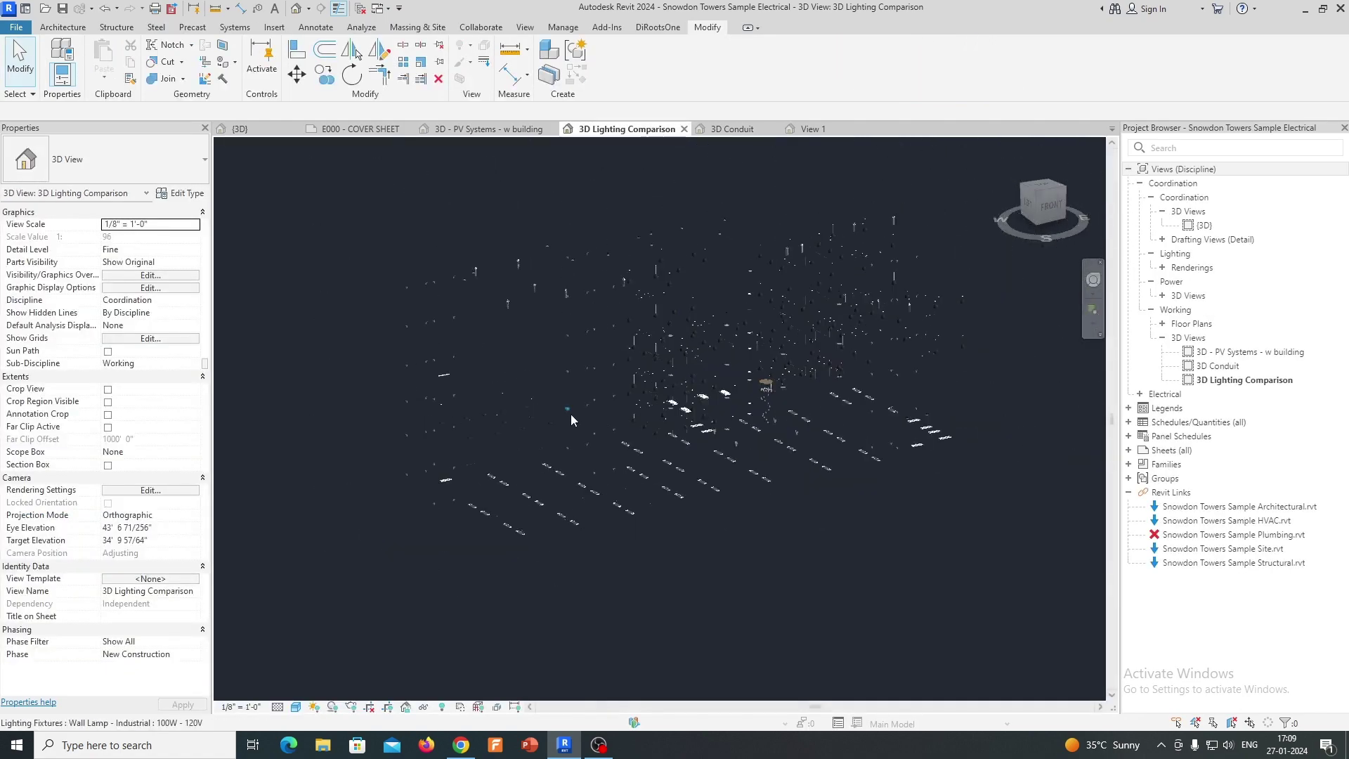
pyautogui.click(732, 131)
pyautogui.scroll(-4, 647, 356)
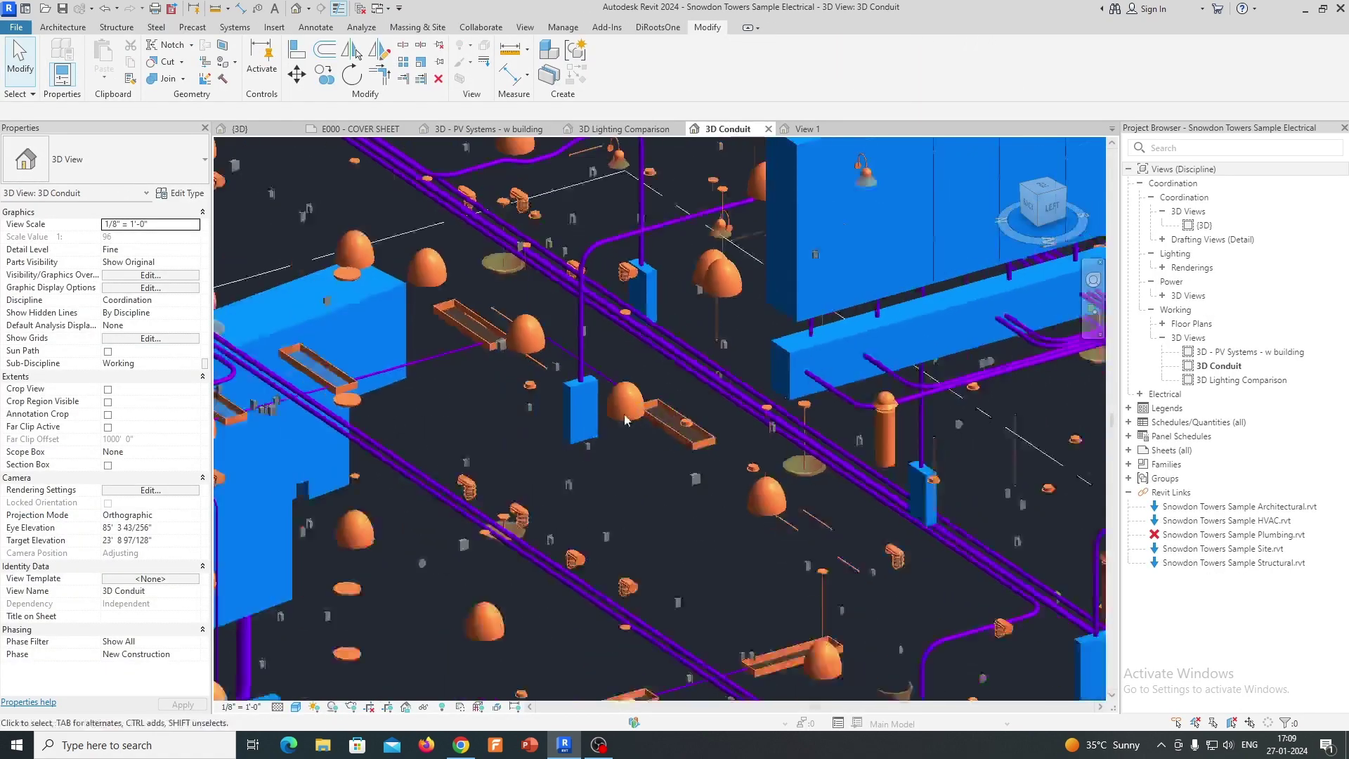
pyautogui.scroll(4, 647, 357)
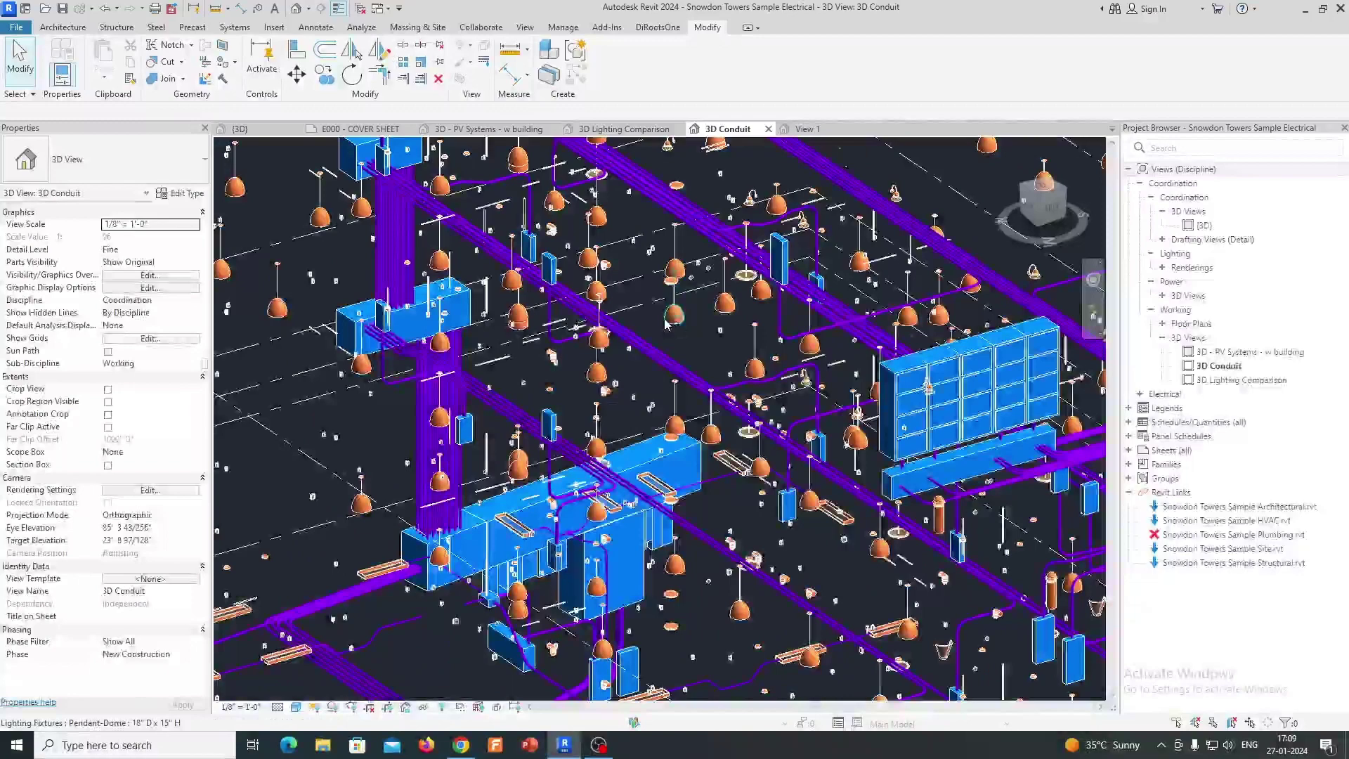
# Hide the Lighting Fixtures model category in the 3D Conduit view.
pyautogui.press('v')
pyautogui.press('v')
pyautogui.click(552, 154)
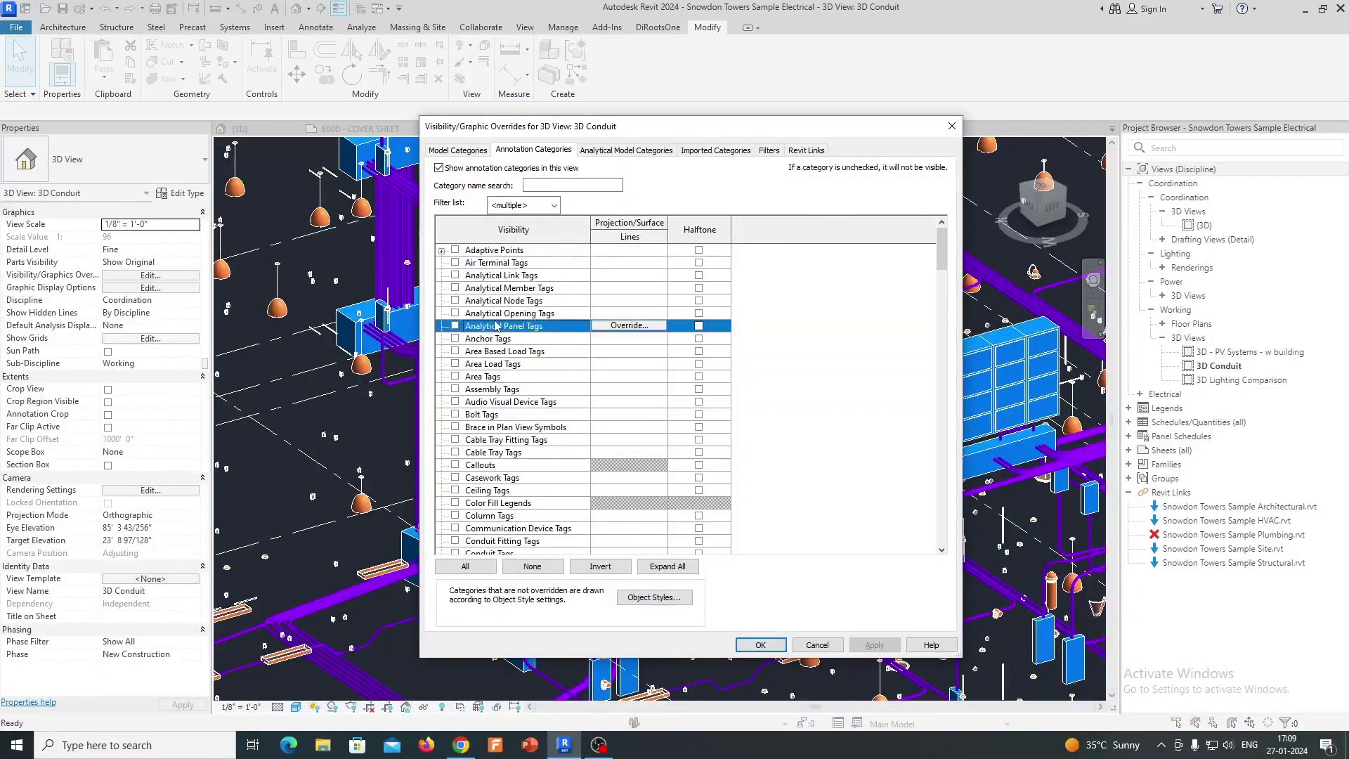
pyautogui.press('l')
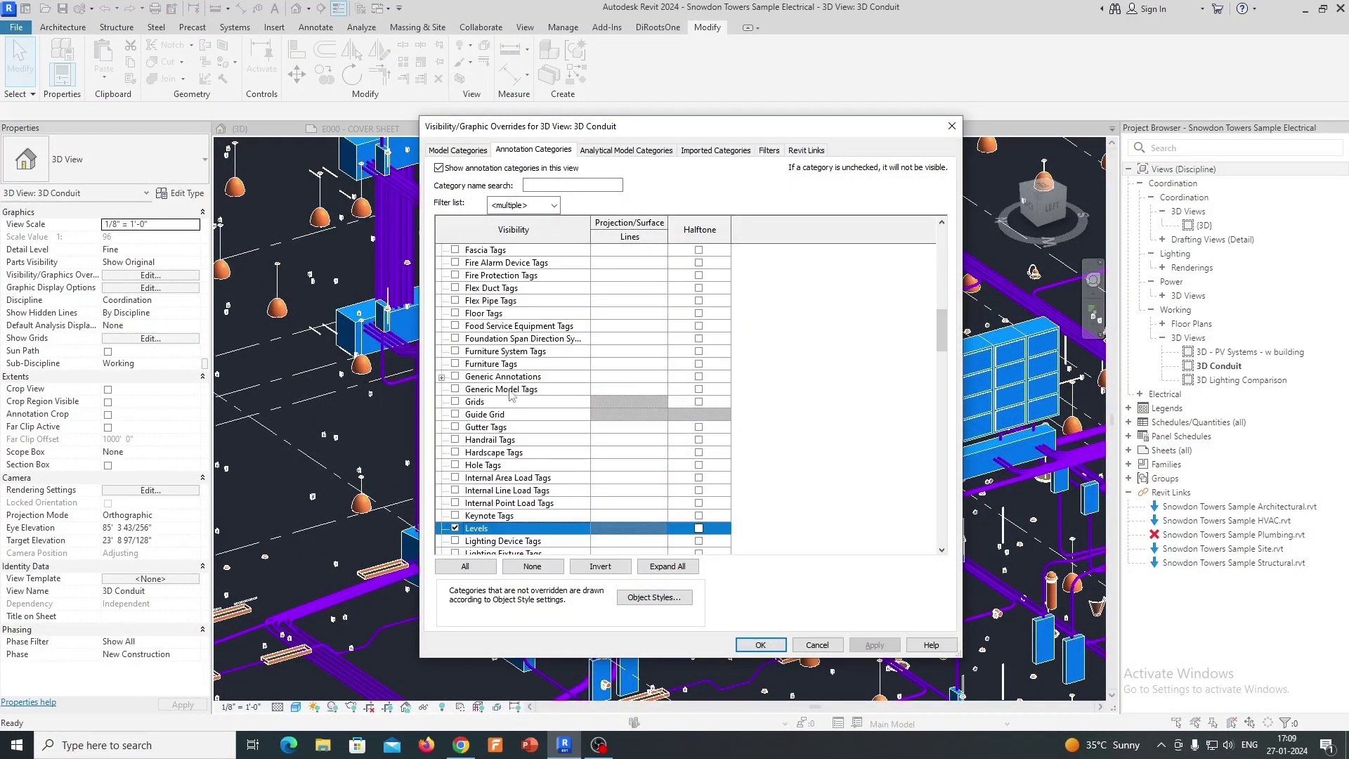
pyautogui.scroll(-1, 512, 425)
pyautogui.click(458, 151)
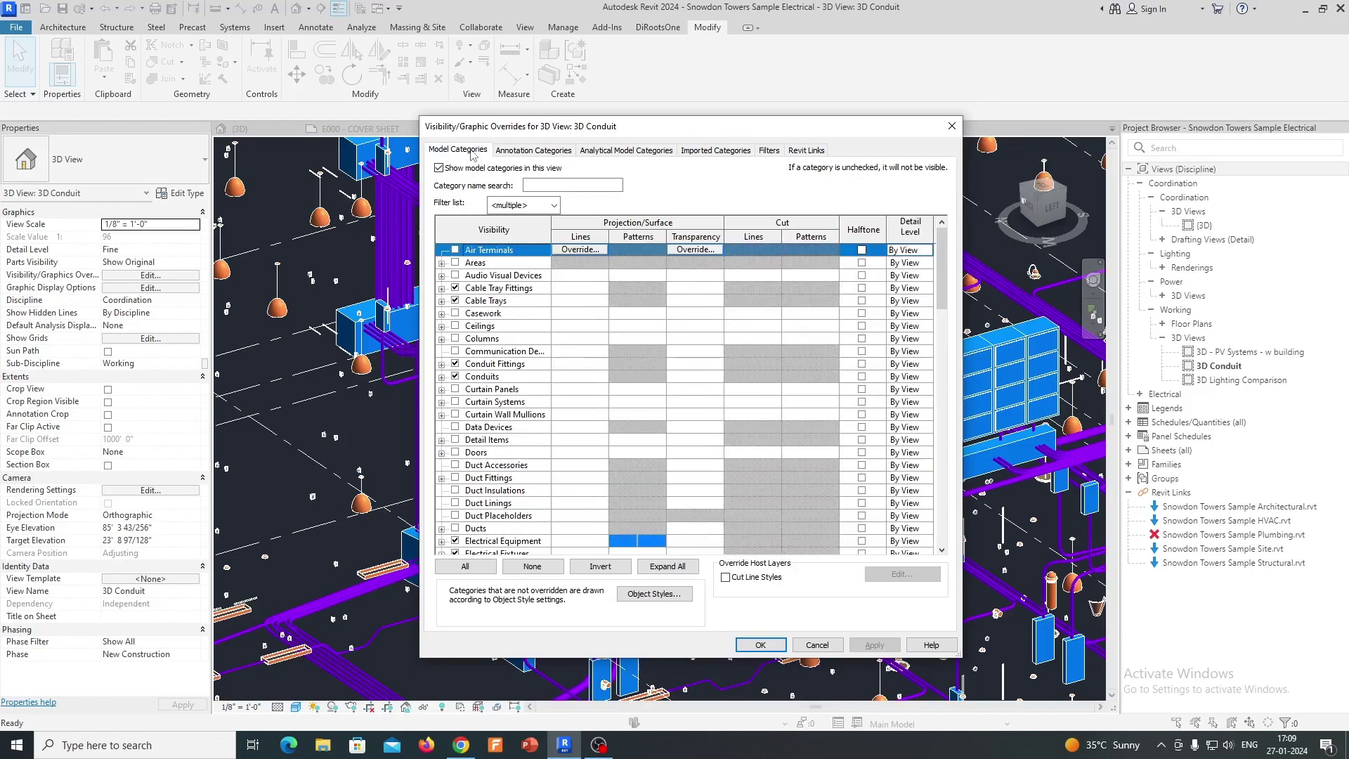
pyautogui.press('l')
pyautogui.scroll(-1, 523, 417)
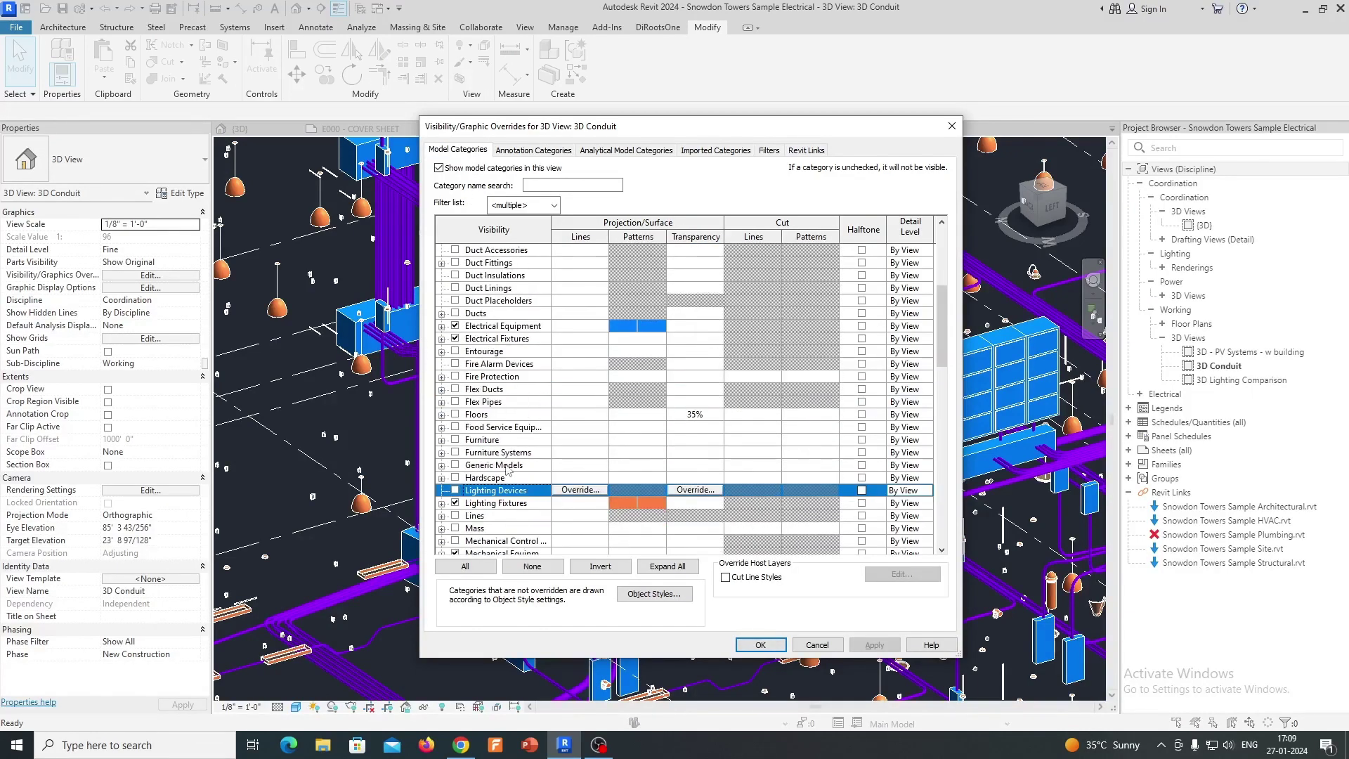
pyautogui.click(760, 645)
# Hide the Levels annotation category in the 3D Conduit view.
pyautogui.keyDown('shift'); pyautogui.moveTo(773, 562); pyautogui.dragTo(778, 478, button='middle'); pyautogui.keyUp('shift')
pyautogui.scroll(-5, 667, 464)
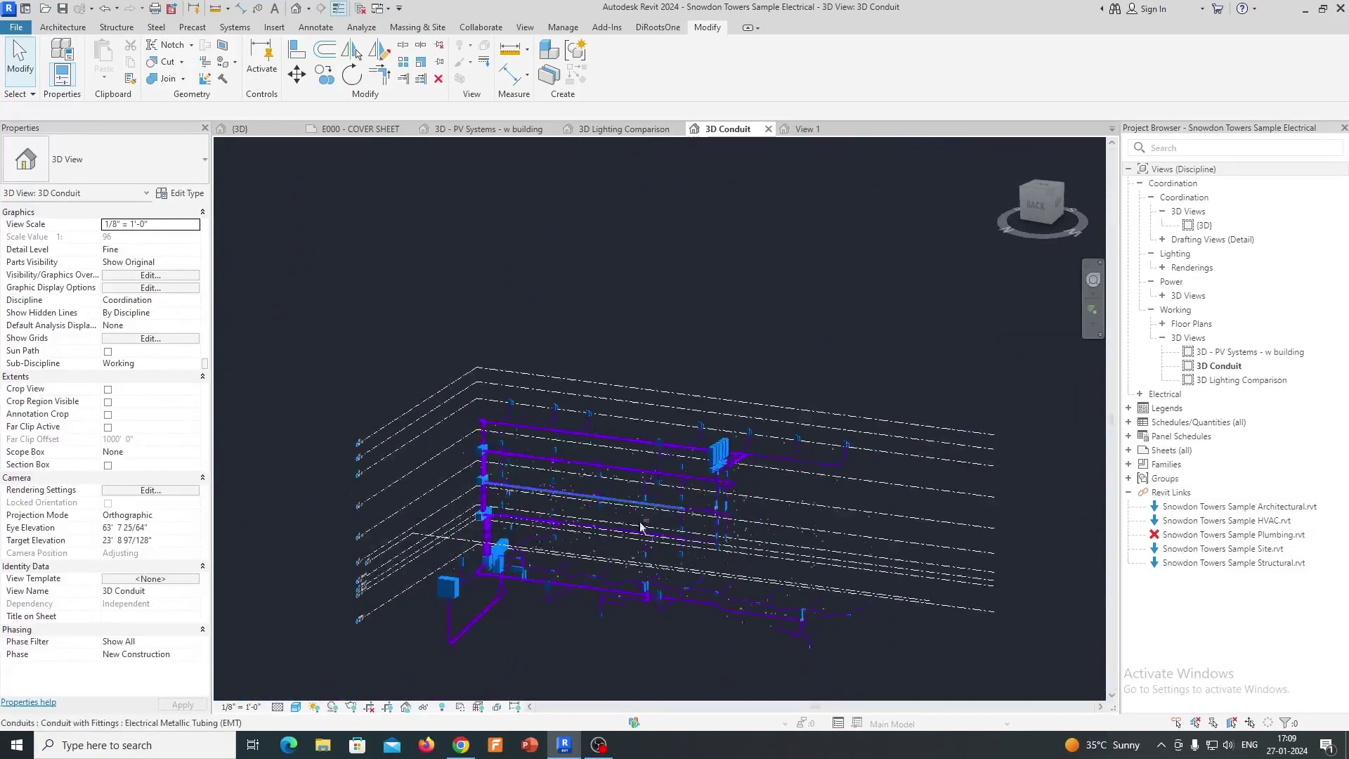
pyautogui.moveTo(641, 527)
pyautogui.keyDown('shift'); pyautogui.mouseDown(button='middle')
pyautogui.moveTo(551, 639)
pyautogui.moveTo(647, 535)
pyautogui.mouseUp(button='middle'); pyautogui.keyUp('shift')
pyautogui.scroll(2, 551, 639)
pyautogui.press('v')
pyautogui.press('g')
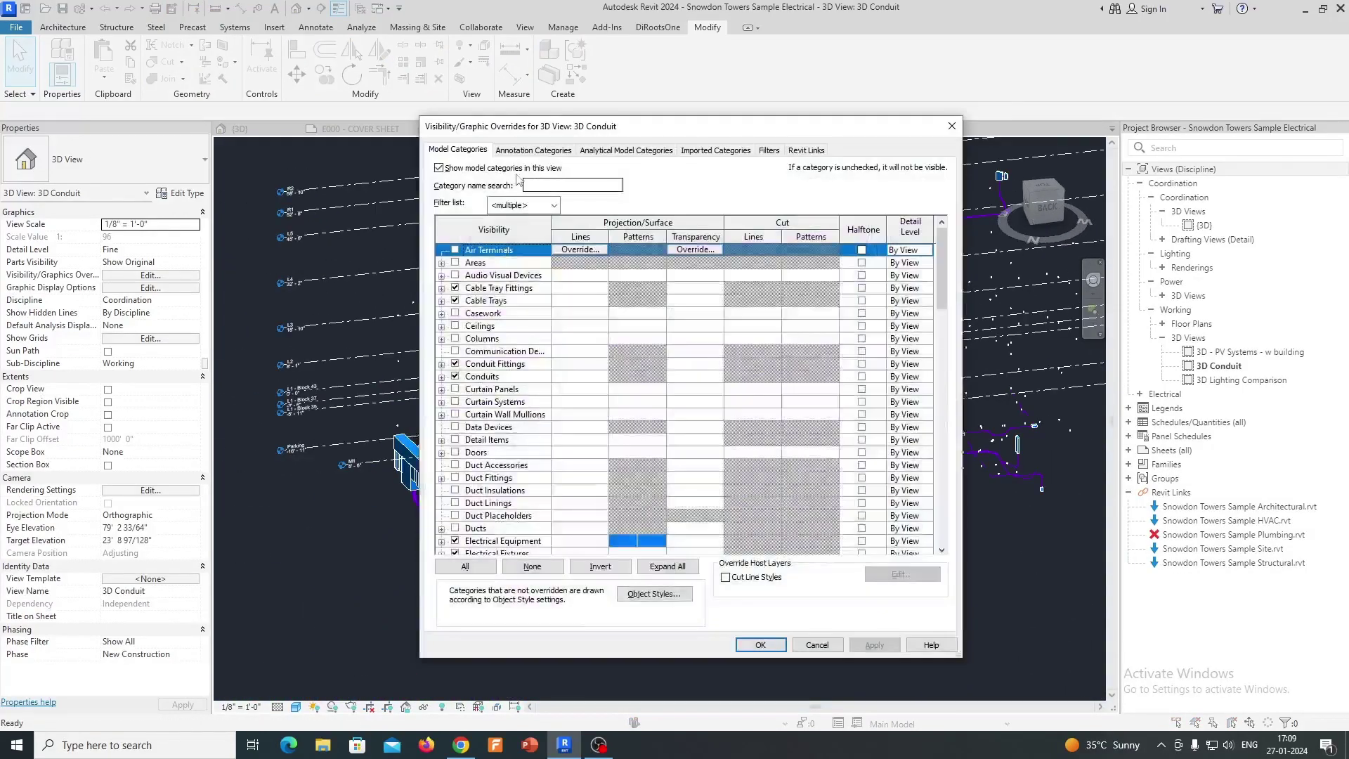
pyautogui.click(533, 150)
pyautogui.press('l')
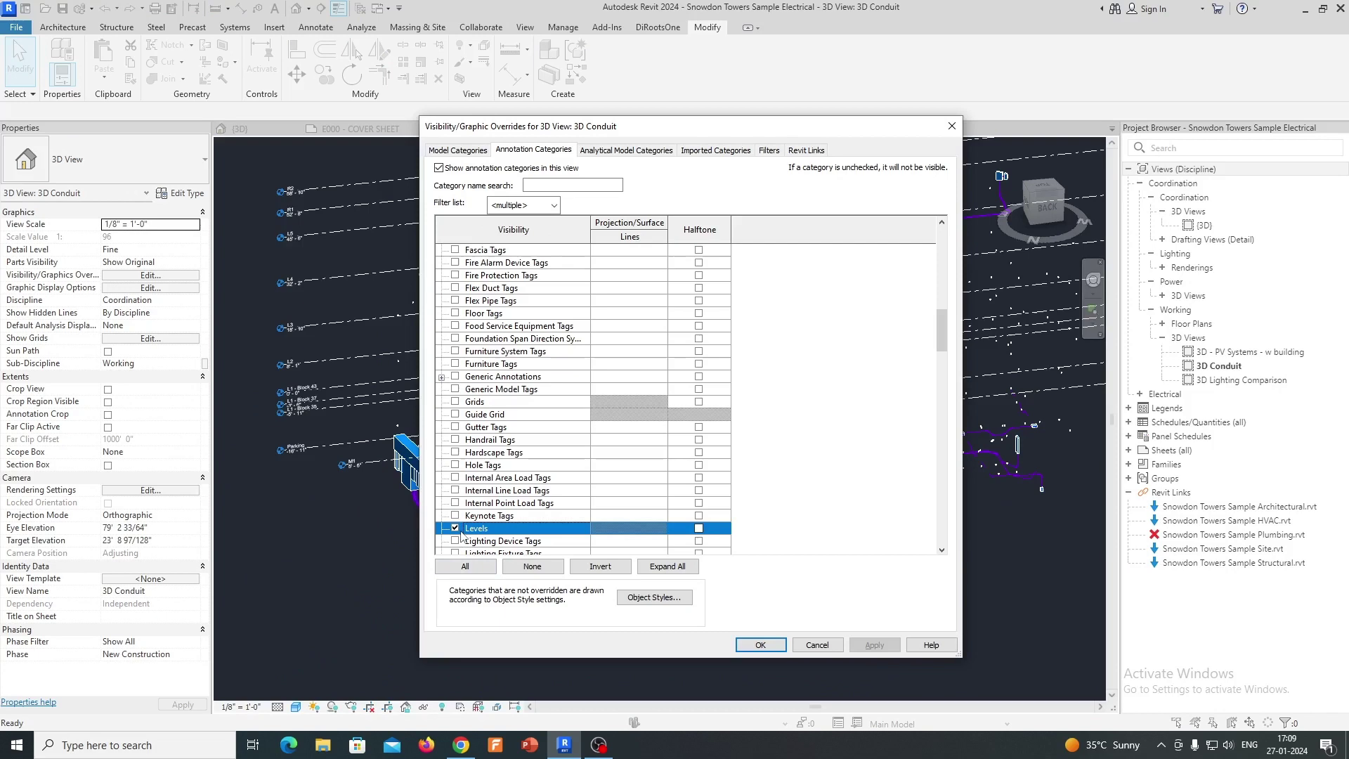
pyautogui.click(761, 645)
pyautogui.scroll(5, 521, 555)
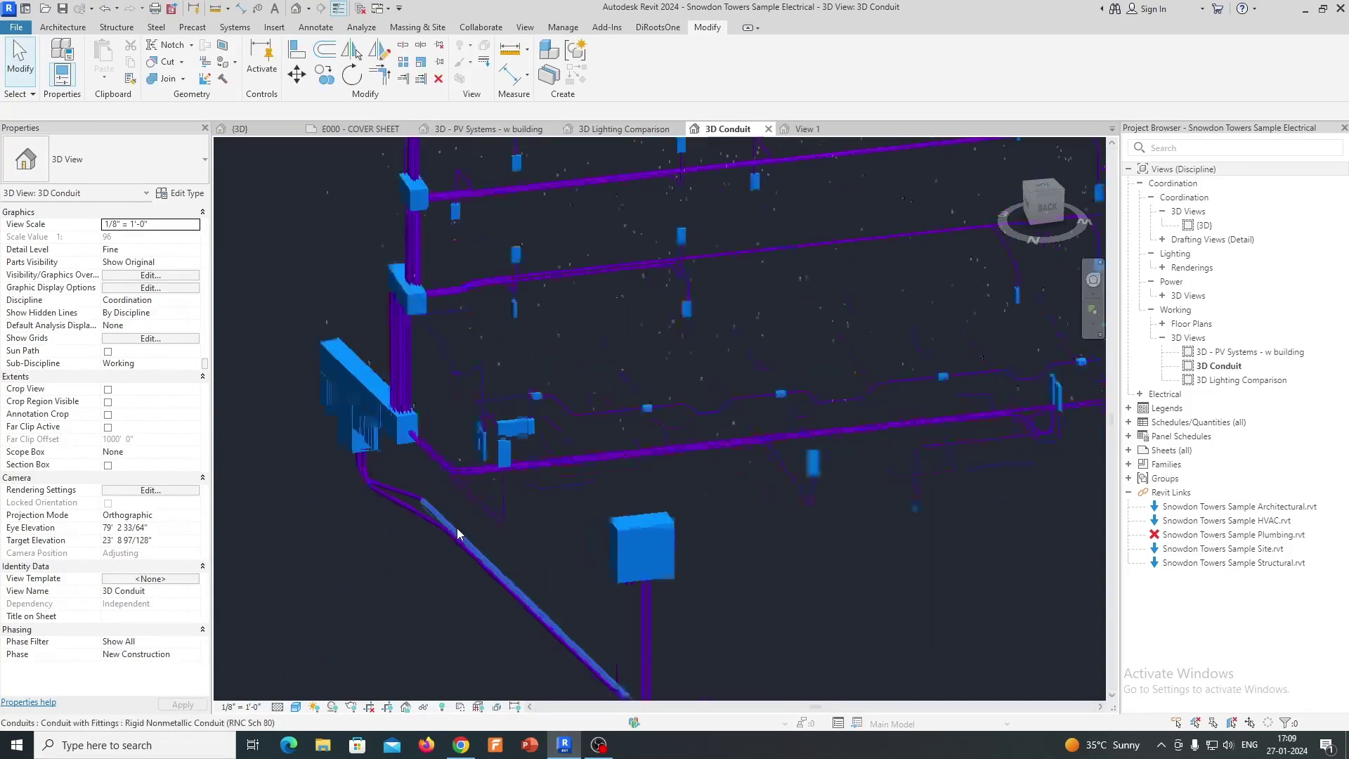
pyautogui.keyDown('shift'); pyautogui.moveTo(452, 549); pyautogui.dragTo(653, 343, button='middle'); pyautogui.keyUp('shift')
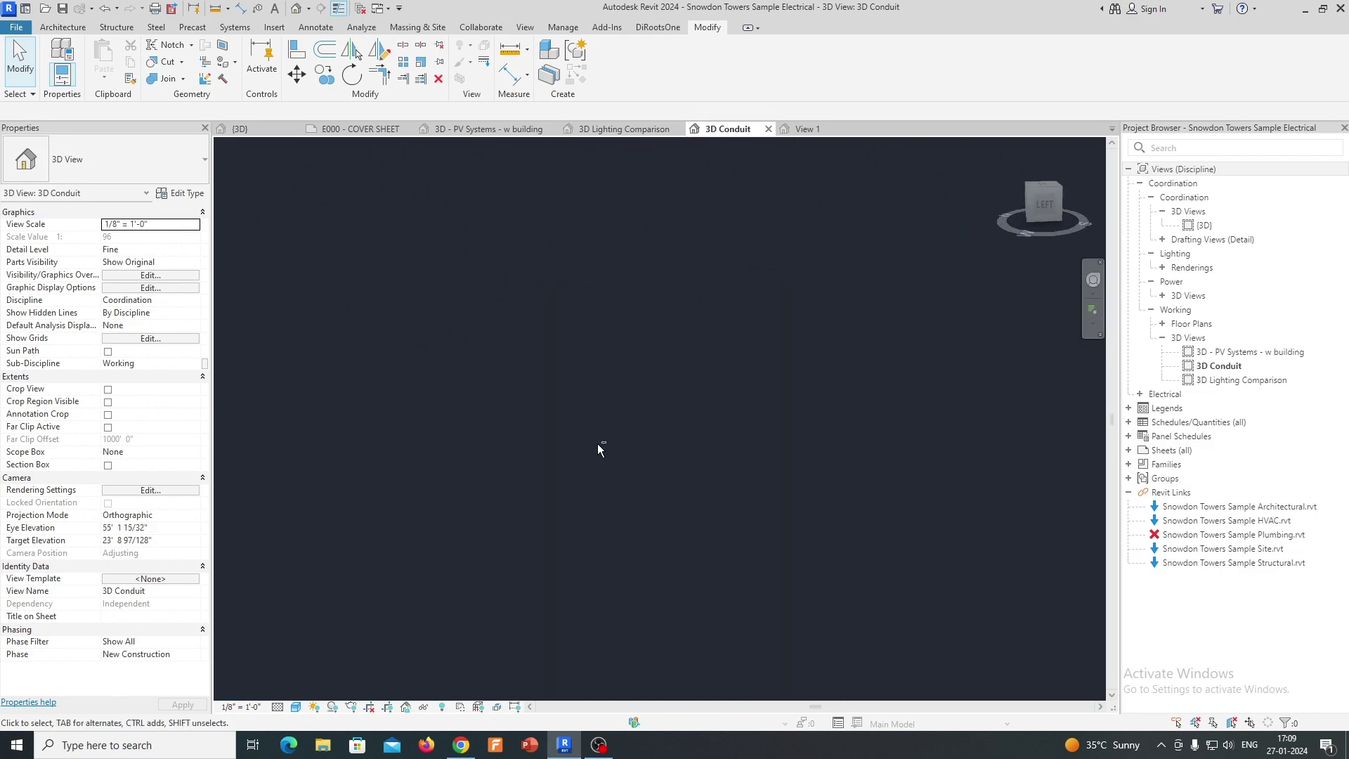
# Show the Lighting Fixtures model category again in the 3D Conduit view.
pyautogui.scroll(-6, 560, 487)
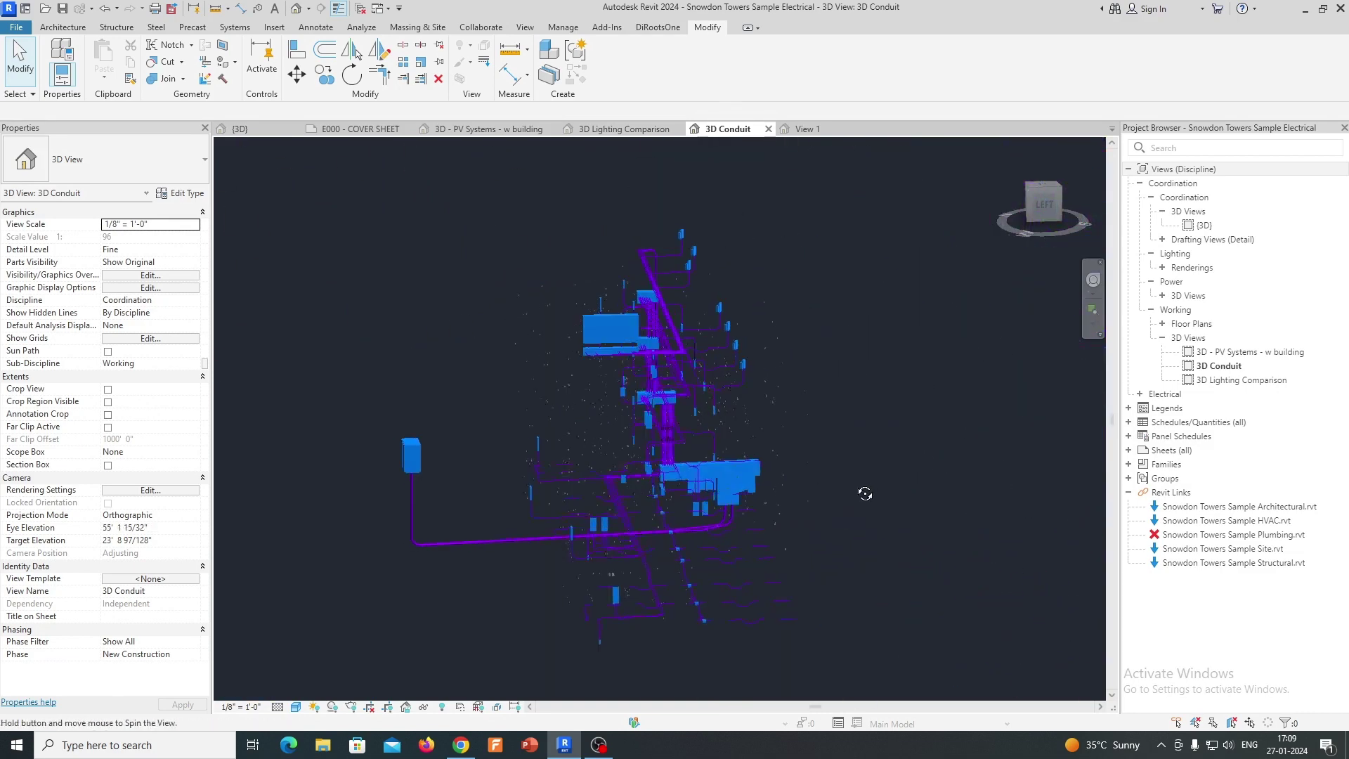
pyautogui.scroll(10, 694, 496)
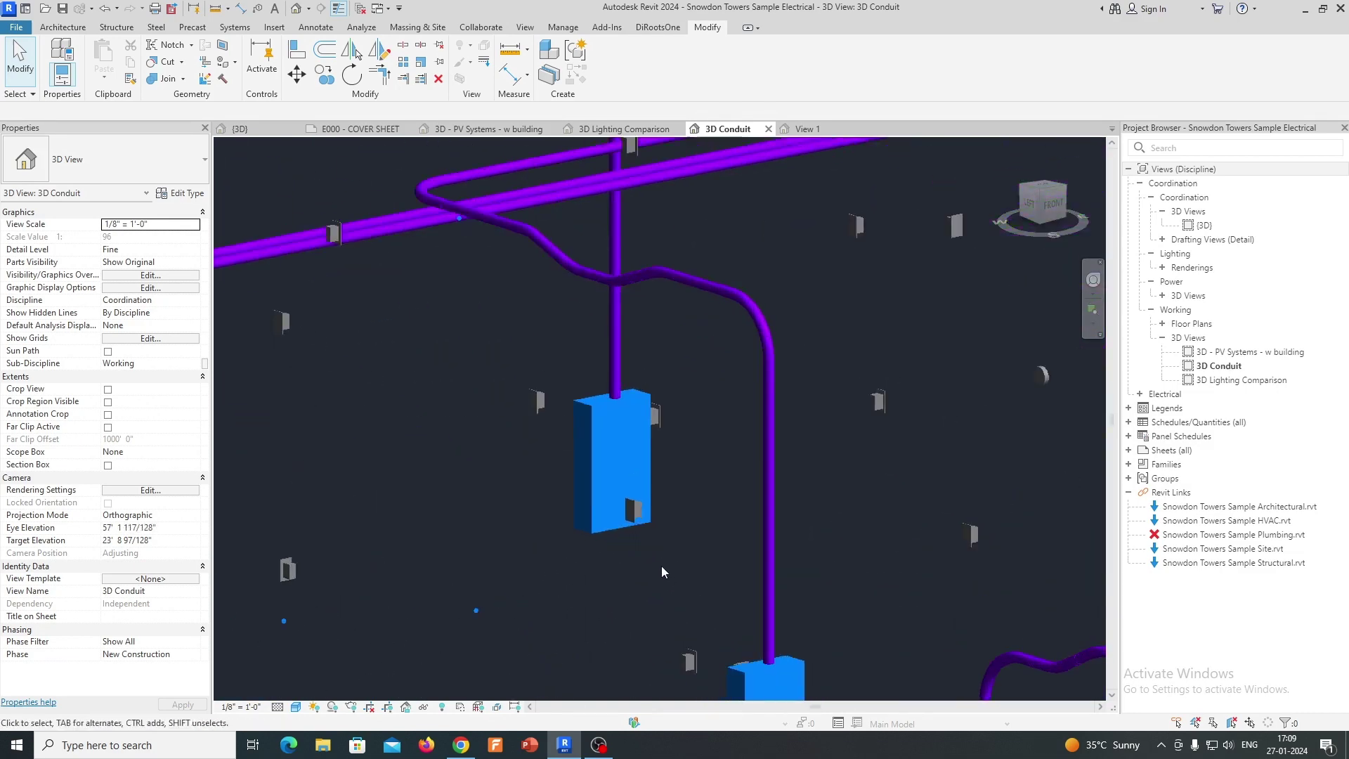
pyautogui.press('v')
pyautogui.press('v')
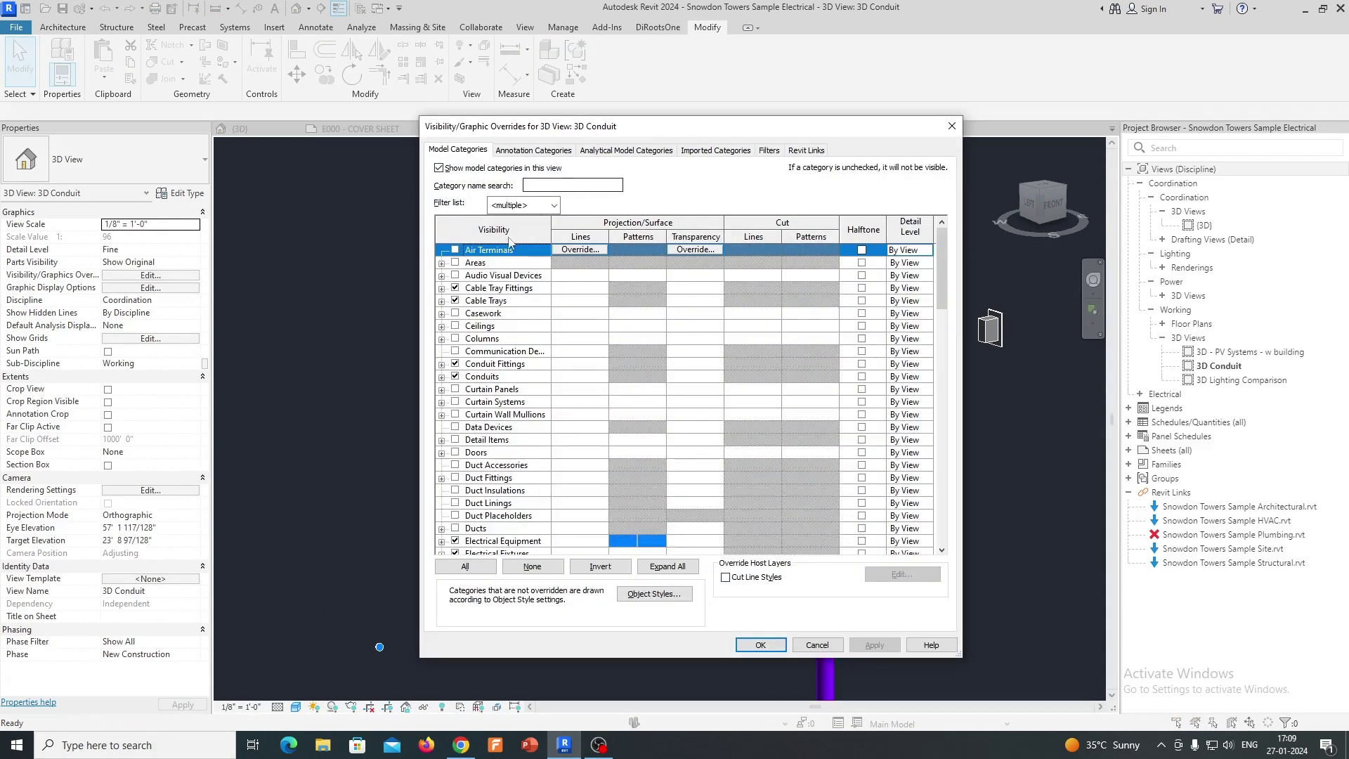
pyautogui.click(500, 350)
pyautogui.scroll(-6, 500, 354)
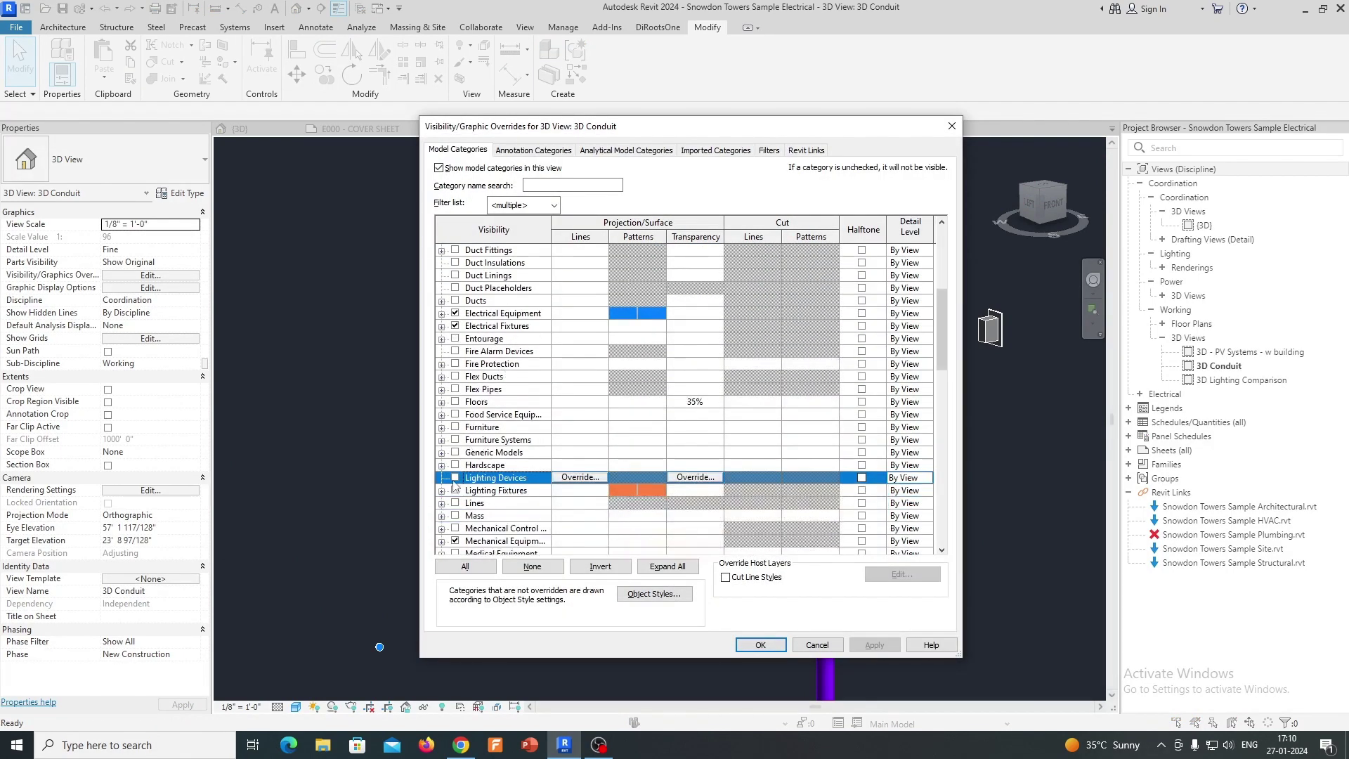
pyautogui.click(760, 644)
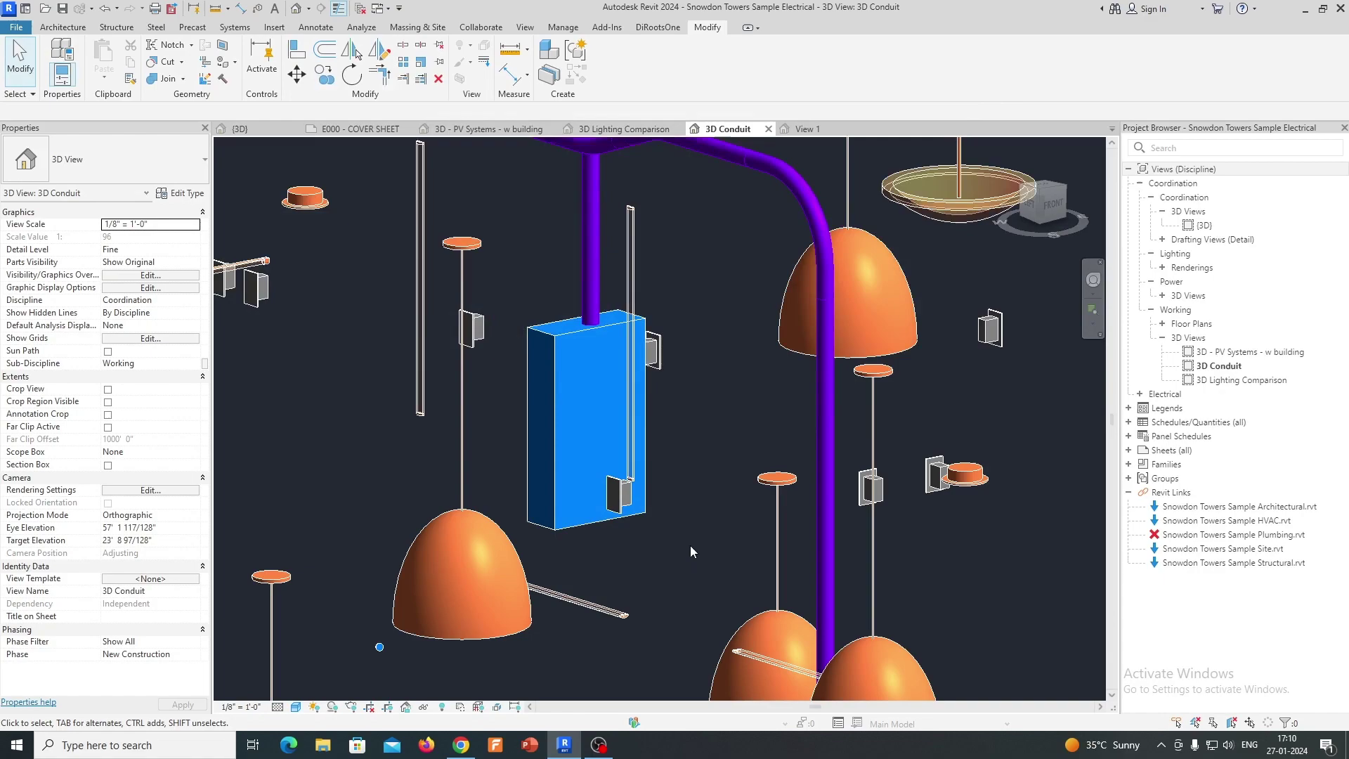
# Return to the electrical model's 3D Conduit view and examine the conduits around the large electrical equipment.
pyautogui.scroll(-6, 782, 450)
pyautogui.moveTo(782, 450); pyautogui.dragTo(626, 434, button='middle')
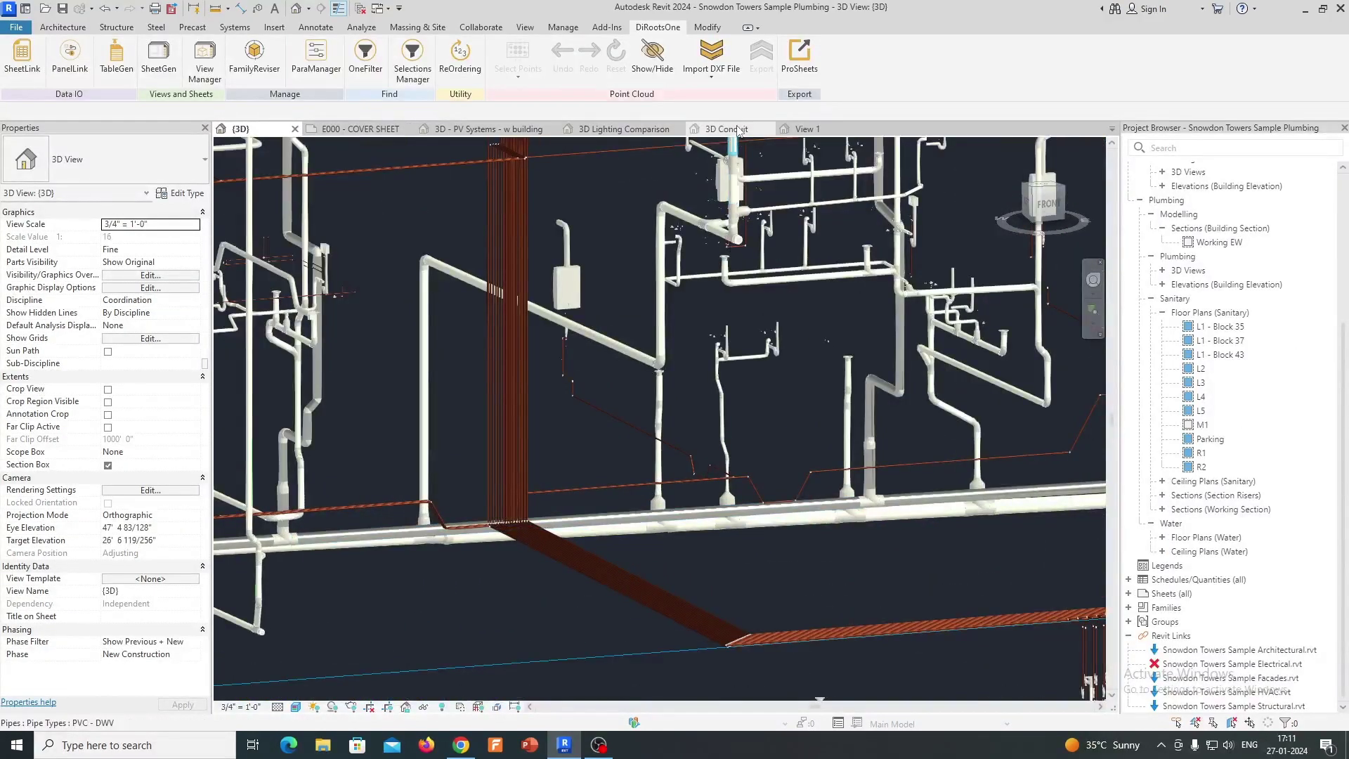
pyautogui.click(739, 131)
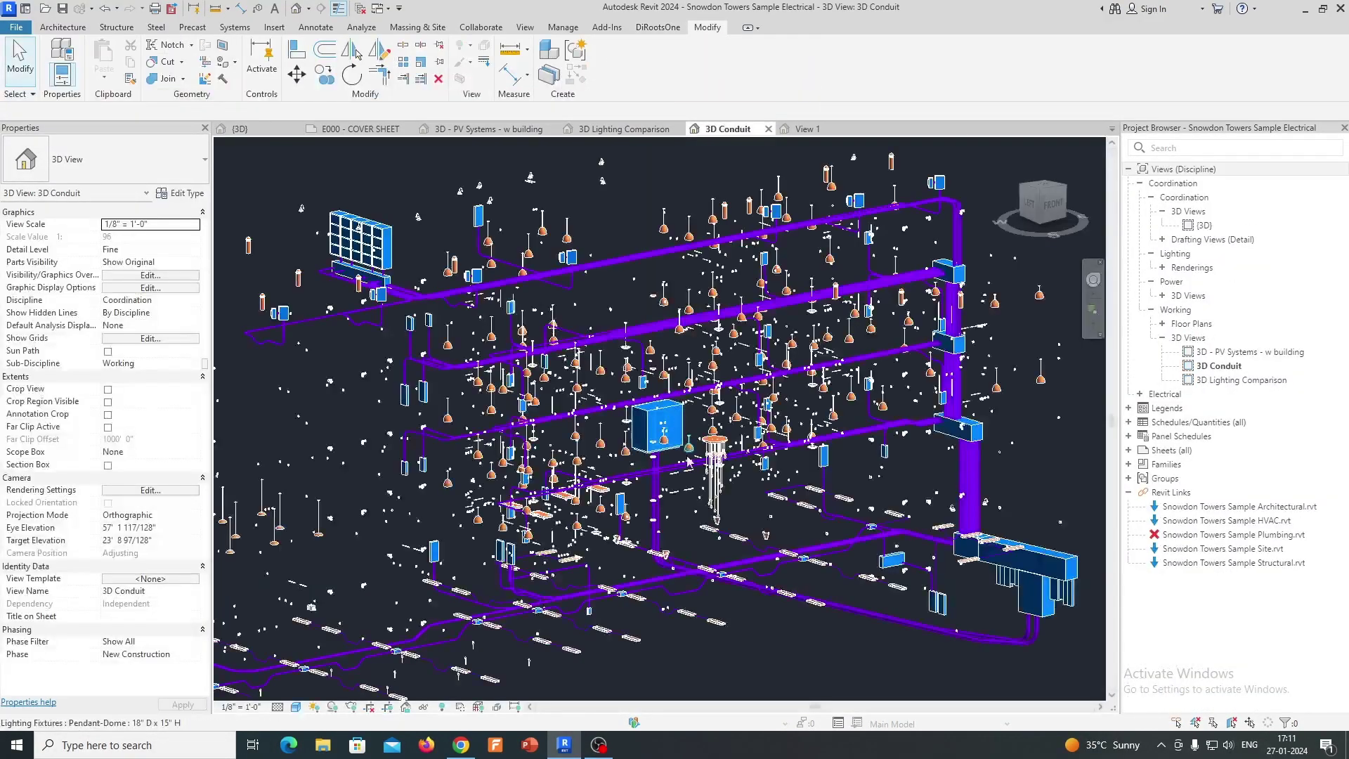
pyautogui.keyDown('shift'); pyautogui.moveTo(664, 432); pyautogui.dragTo(619, 550, button='middle'); pyautogui.keyUp('shift')
pyautogui.scroll(5, 619, 549)
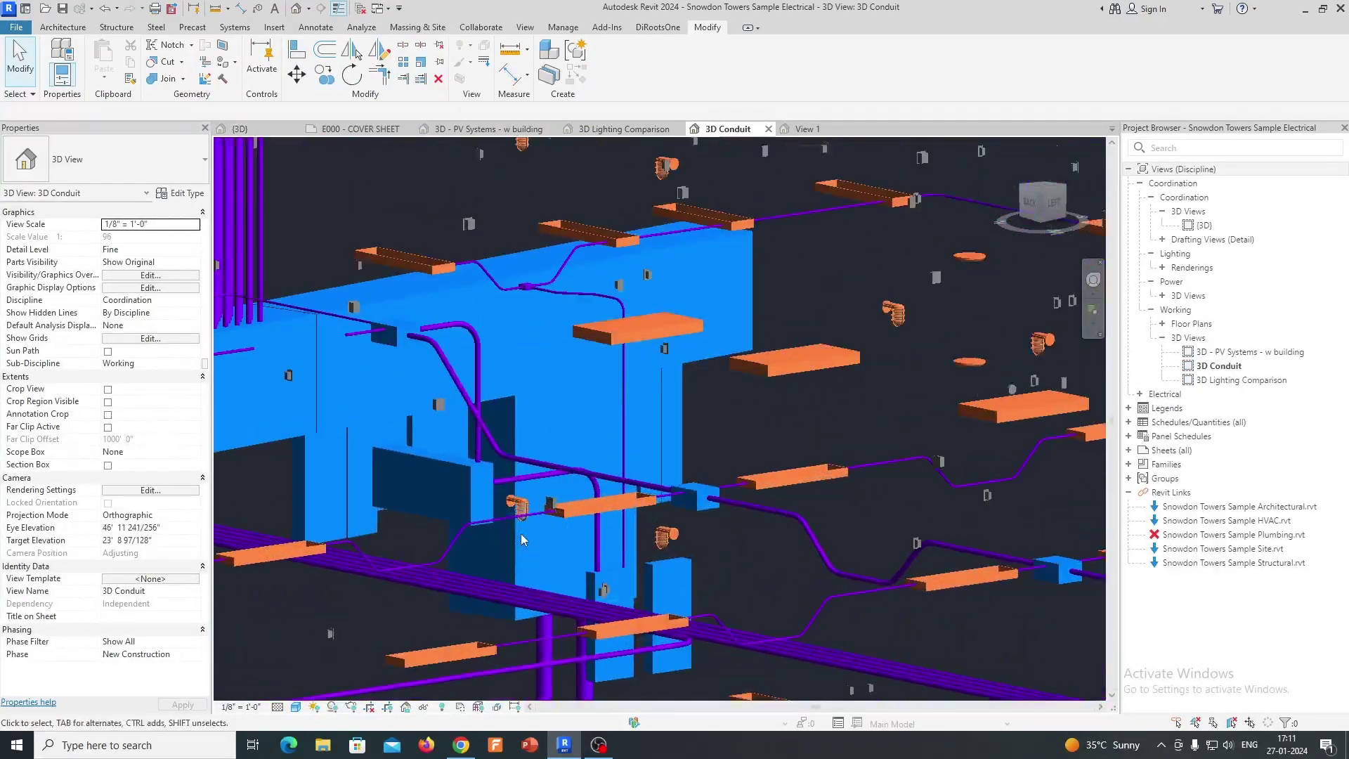
# Open the L0 - Power Distribution Design and L1 - Power Distribution Design - Block 35 floor plans and look them over.
pyautogui.click(1139, 394)
pyautogui.doubleClick(1258, 436)
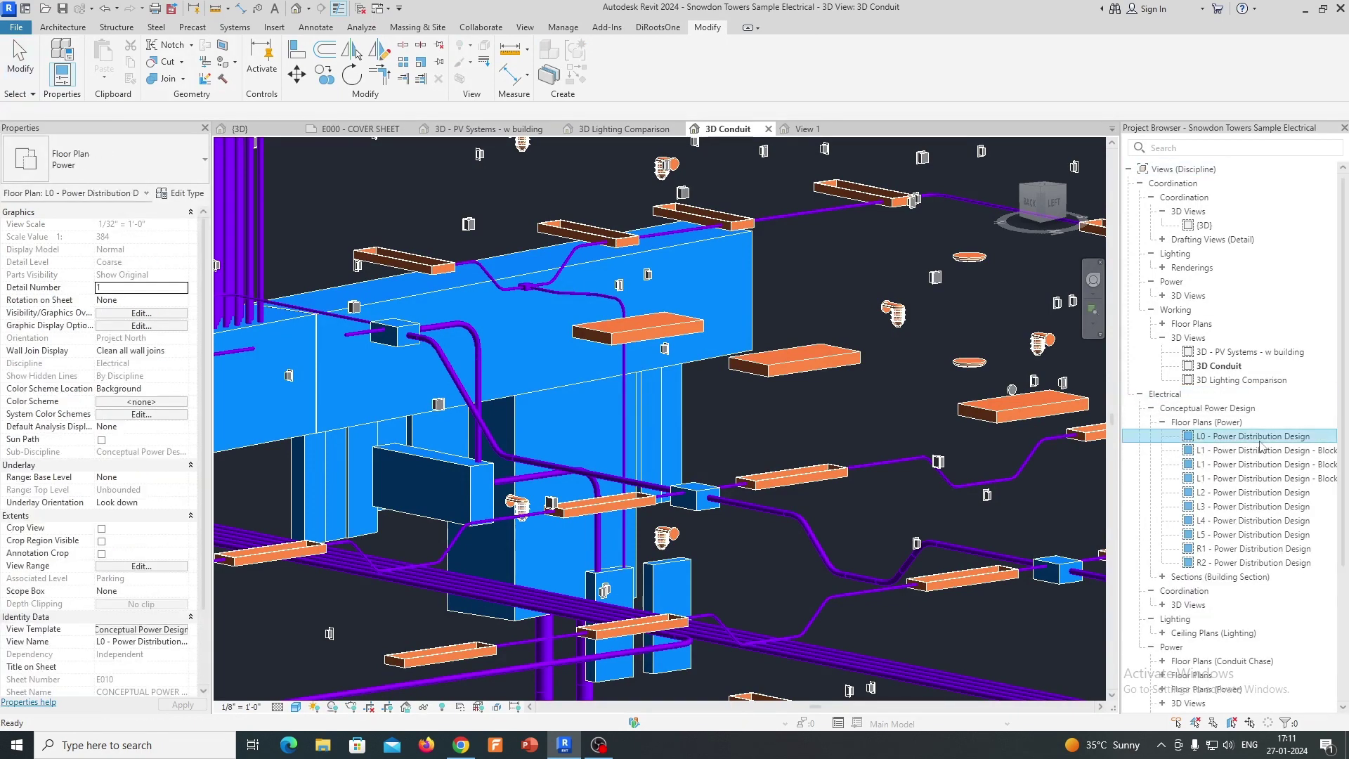
pyautogui.moveTo(884, 380); pyautogui.dragTo(547, 427, button='middle')
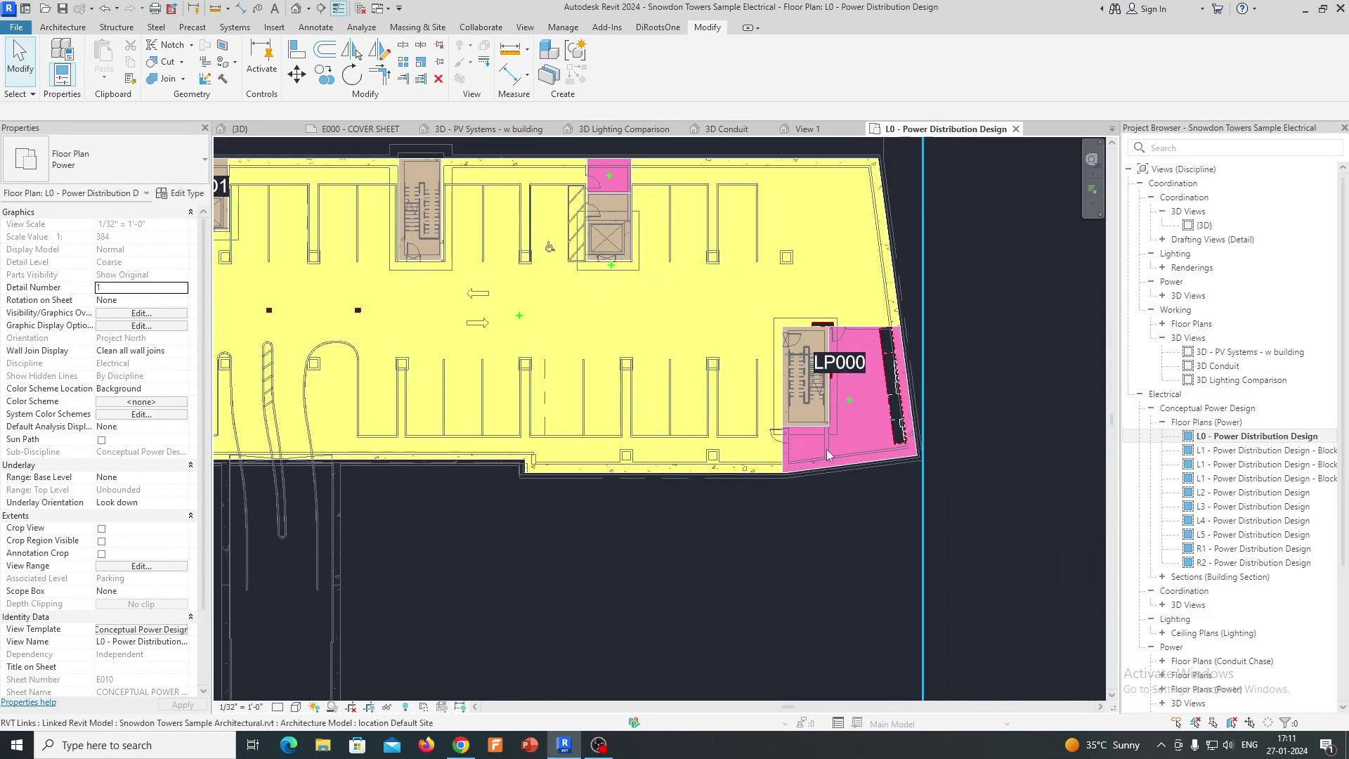
pyautogui.doubleClick(1218, 451)
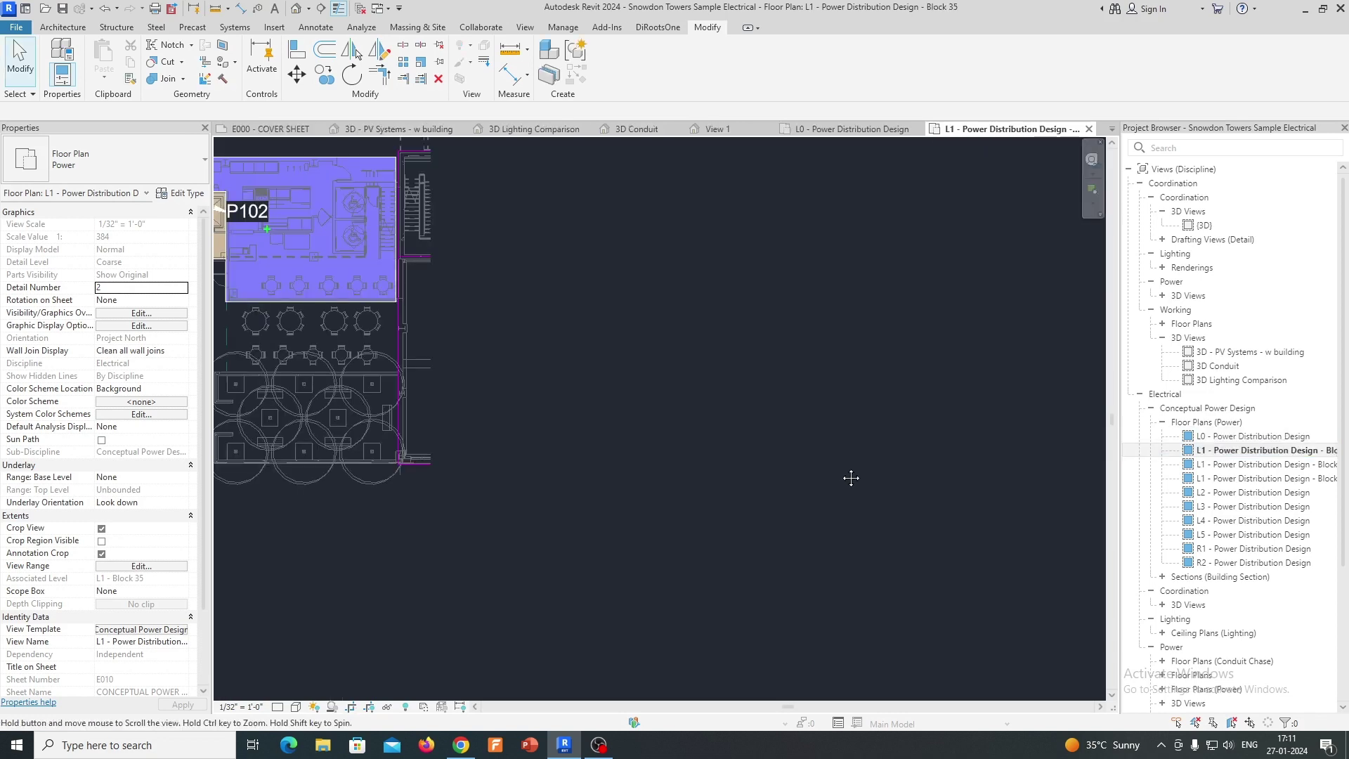
pyautogui.scroll(-4, 1203, 489)
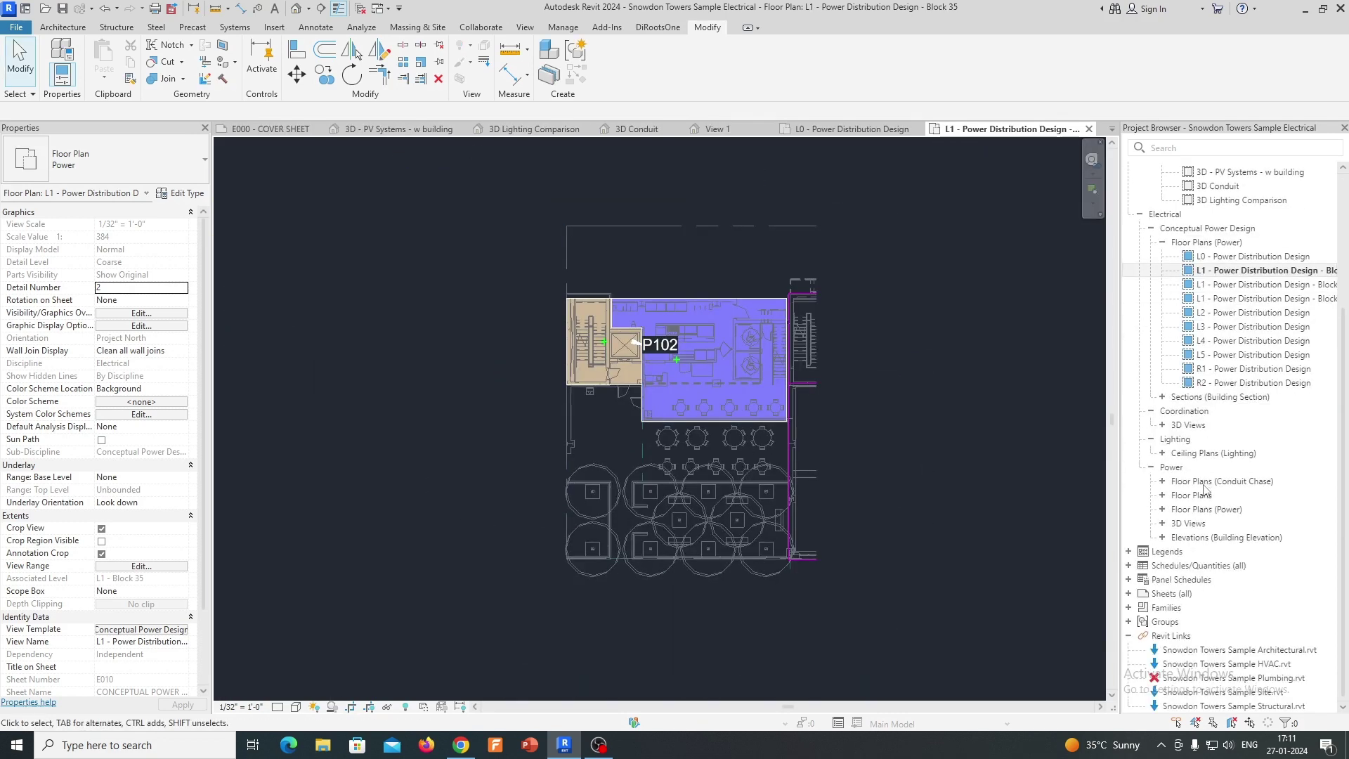
# Open the E101 - POWER PLAN L1 sheet and examine the receptacles and circuit tags around Utility room 107.
pyautogui.click(1128, 594)
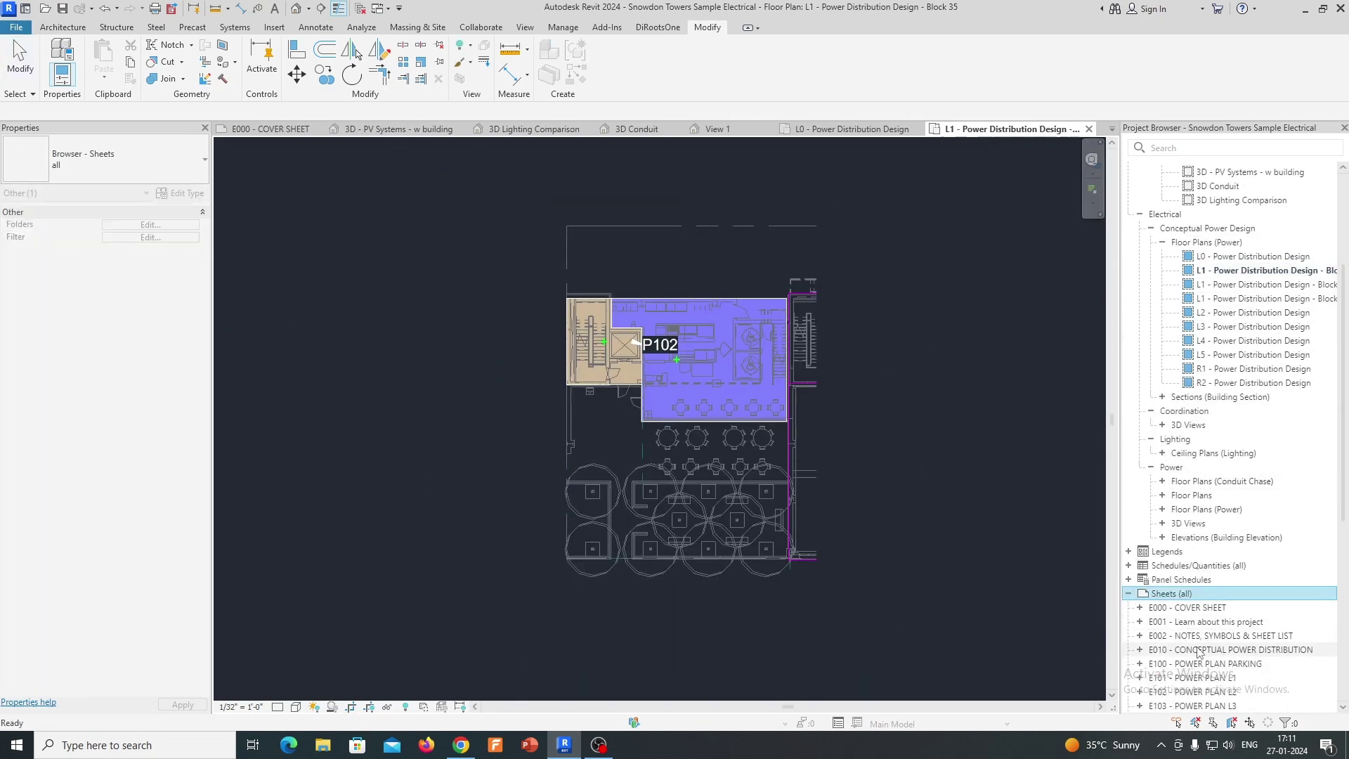
pyautogui.scroll(-5, 1202, 657)
pyautogui.click(1200, 468)
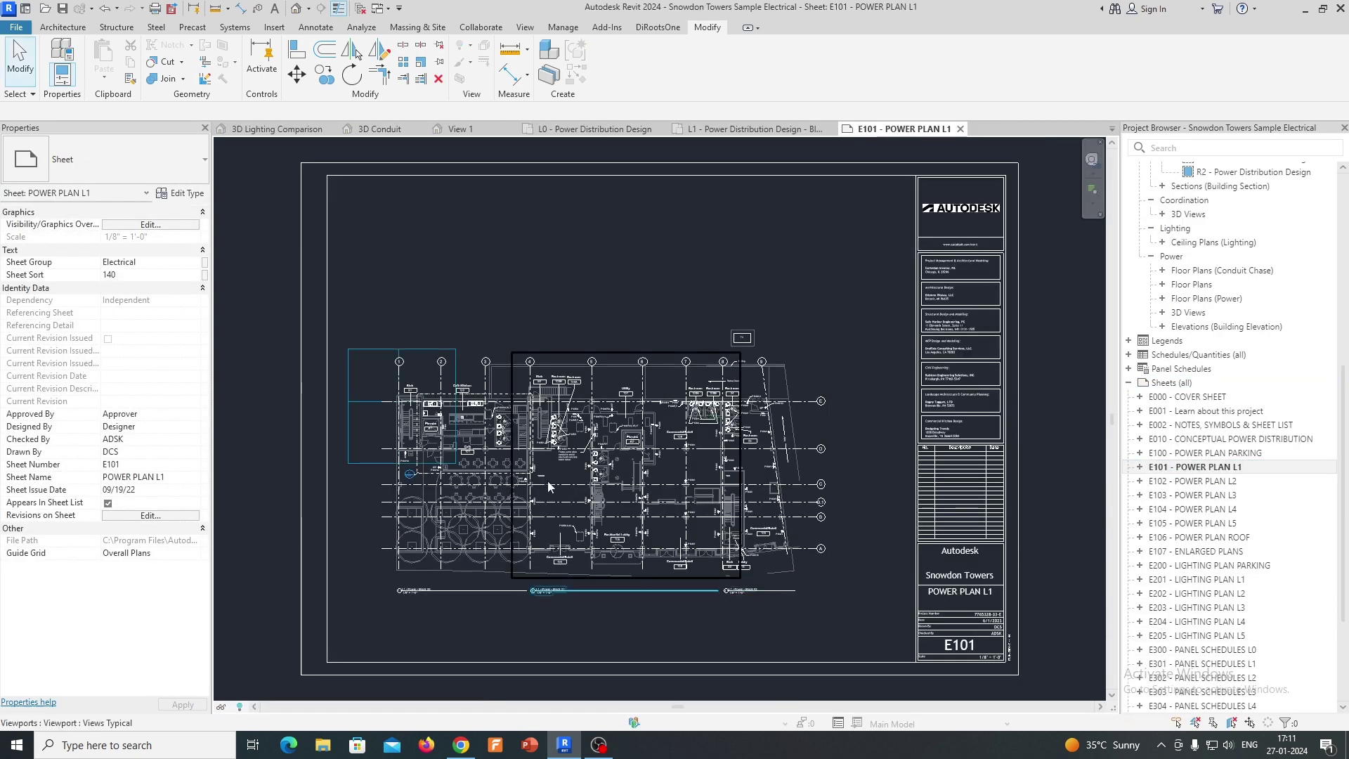
pyautogui.scroll(8, 548, 486)
pyautogui.scroll(-1, 621, 500)
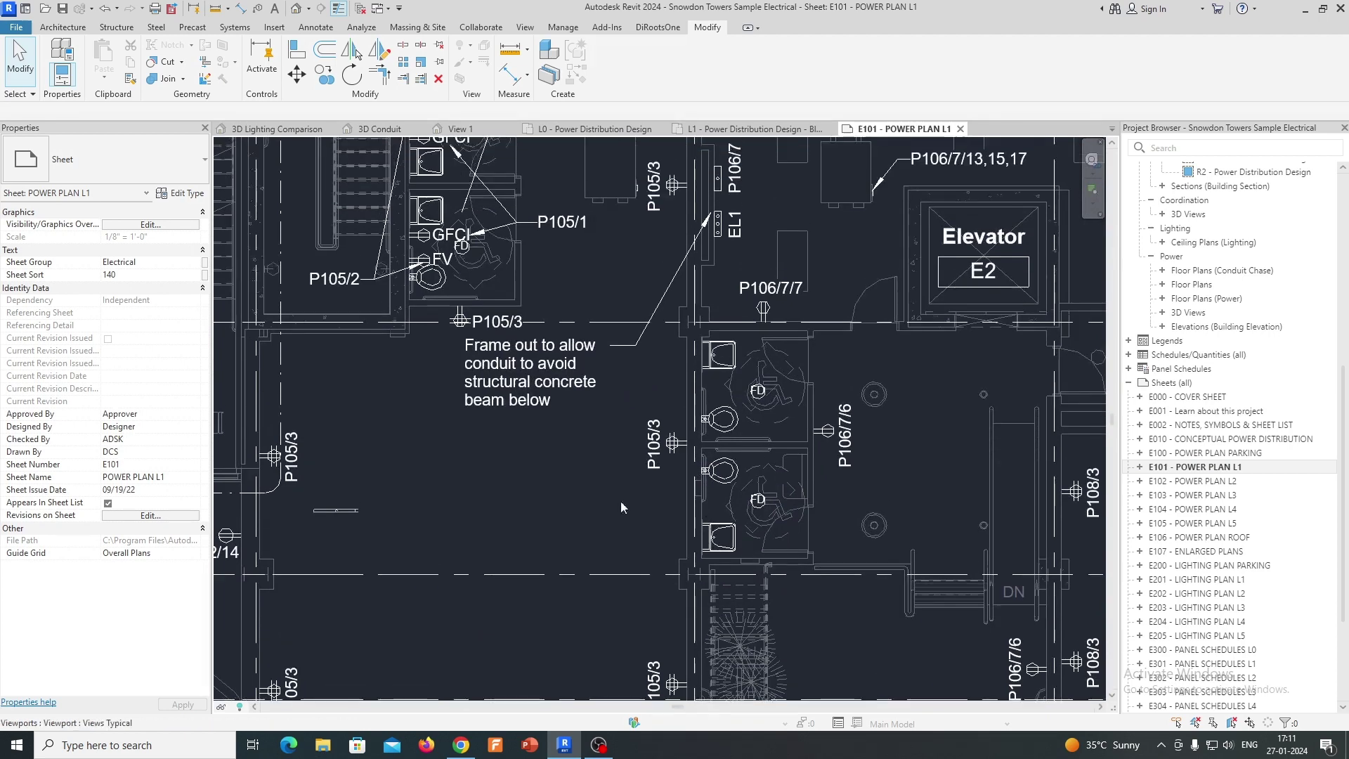
pyautogui.moveTo(598, 510); pyautogui.dragTo(796, 536, button='middle')
pyautogui.moveTo(653, 508); pyautogui.dragTo(714, 599, button='middle')
pyautogui.moveTo(825, 432); pyautogui.dragTo(615, 521, button='middle')
pyautogui.moveTo(948, 521); pyautogui.dragTo(672, 555, button='middle')
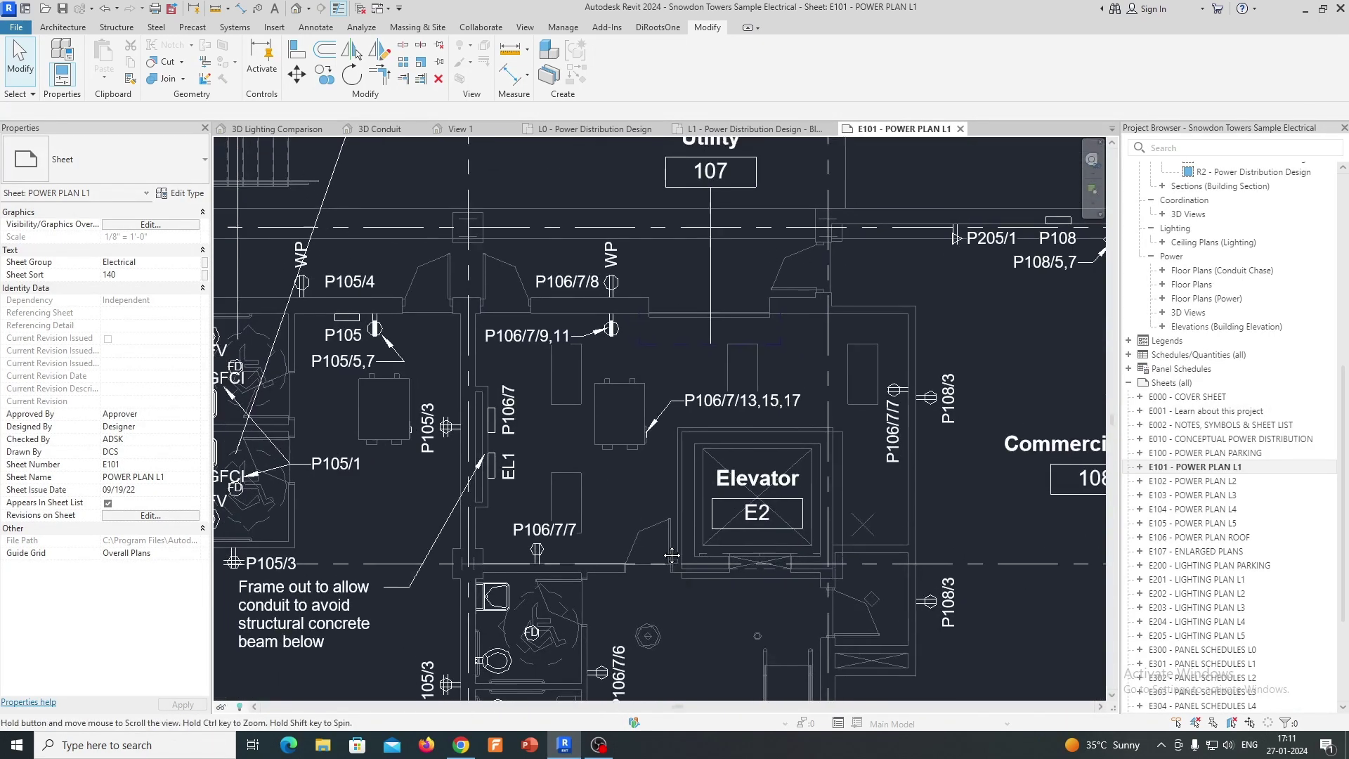
pyautogui.scroll(3, 533, 505)
pyautogui.moveTo(568, 475); pyautogui.dragTo(570, 541, button='middle')
# Activate the L1 - Power - Block 37 viewport on the sheet and inspect the high voltage receptacle tagged P106/7/9,11.
pyautogui.click(664, 312)
pyautogui.scroll(2, 667, 298)
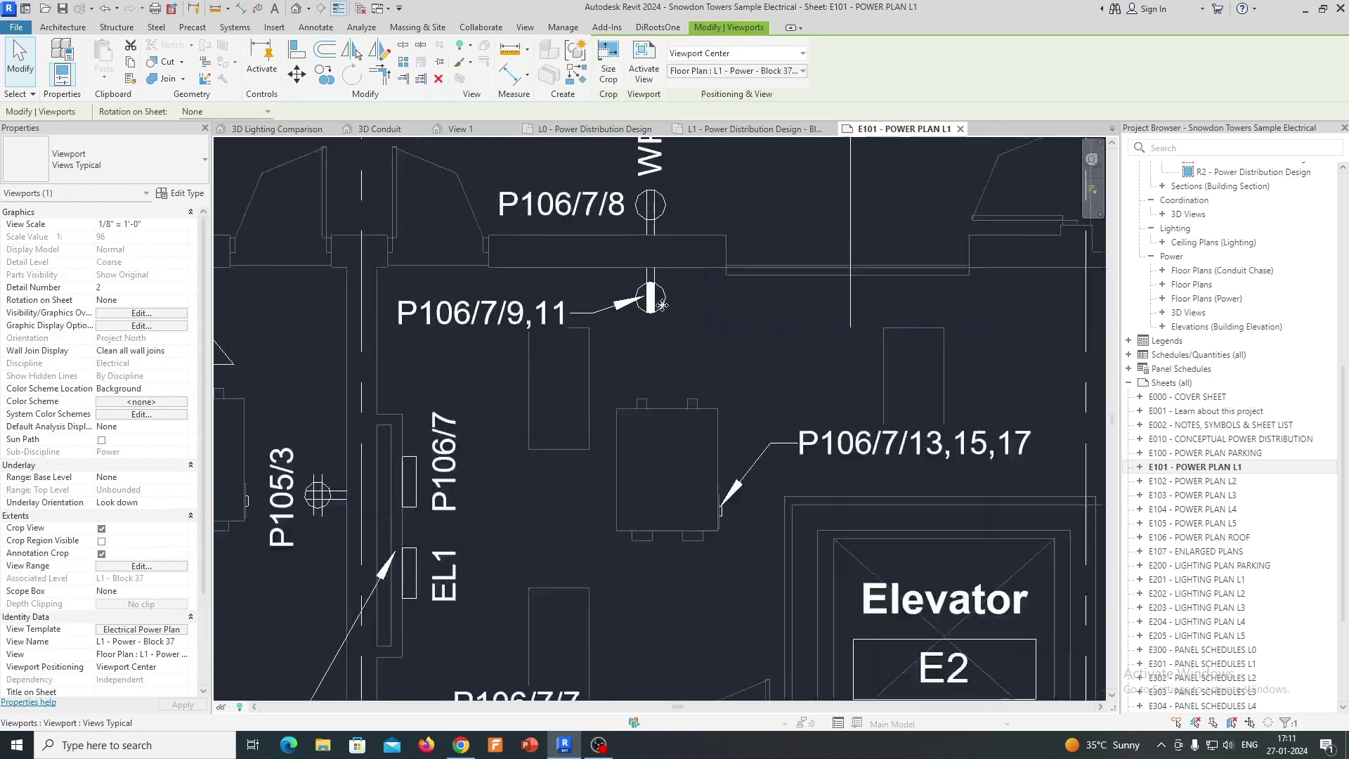
pyautogui.doubleClick(656, 288)
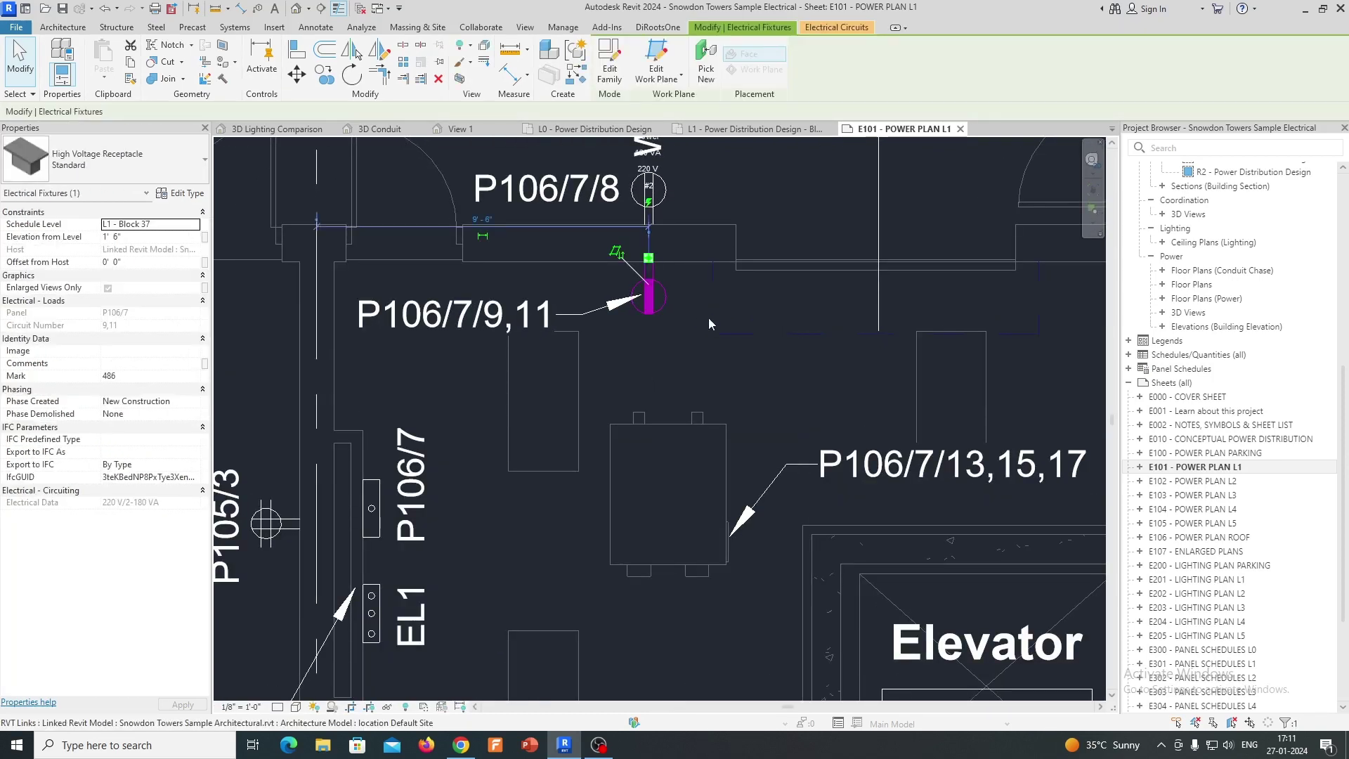
pyautogui.scroll(-2, 709, 318)
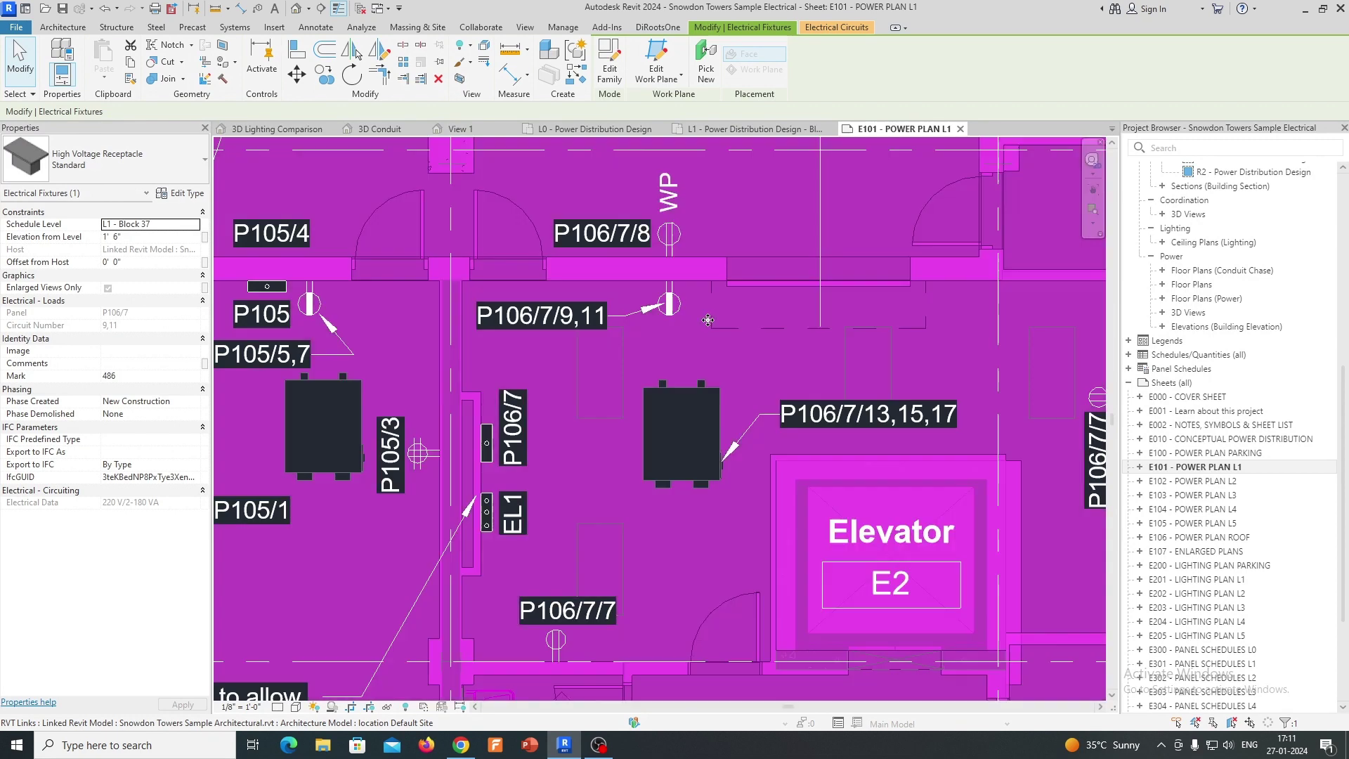
pyautogui.click(708, 319)
pyautogui.scroll(-1, 703, 320)
# Select the electrical circuit of the P106/7/9,11 receptacle in Utility 107 and convert it to arc wire.
pyautogui.click(681, 317)
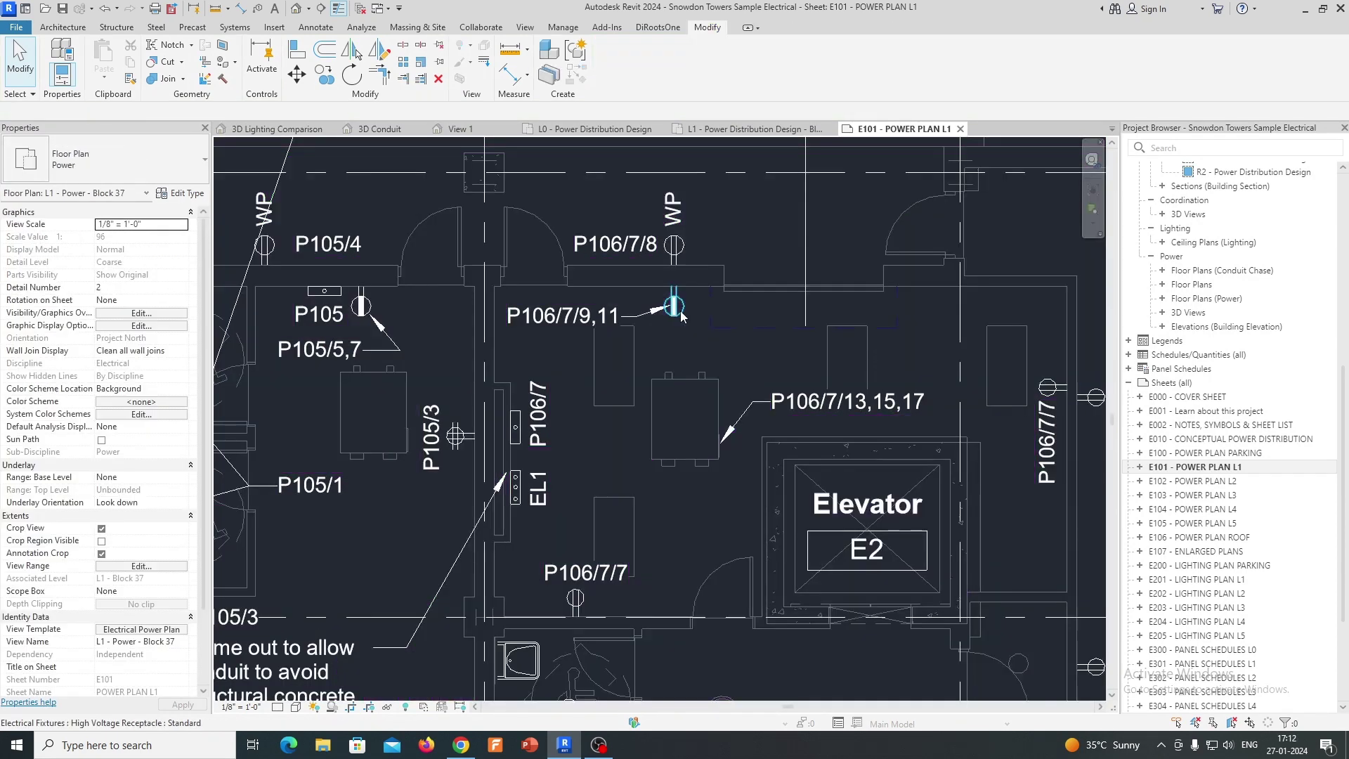
pyautogui.press('Tab')
pyautogui.click(680, 316)
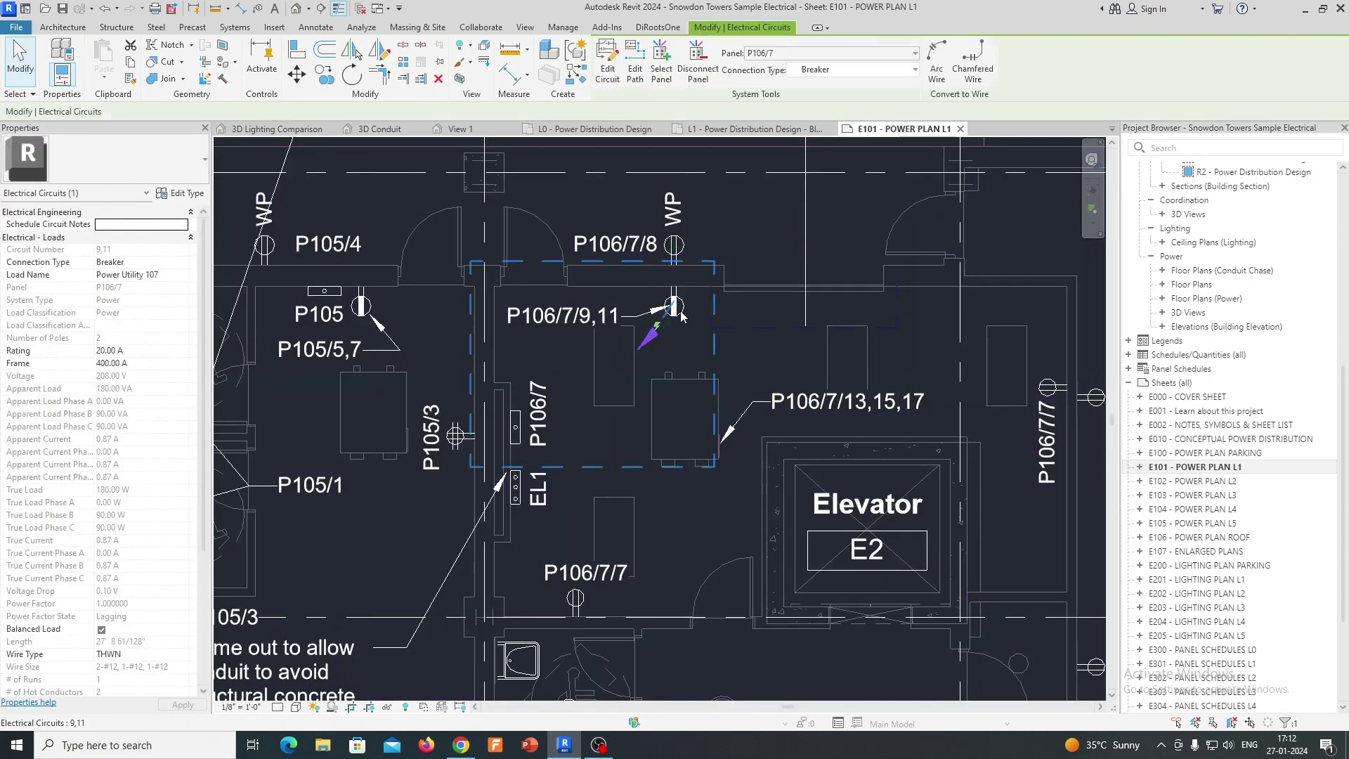
pyautogui.click(933, 57)
pyautogui.click(795, 316)
pyautogui.scroll(-5, 653, 344)
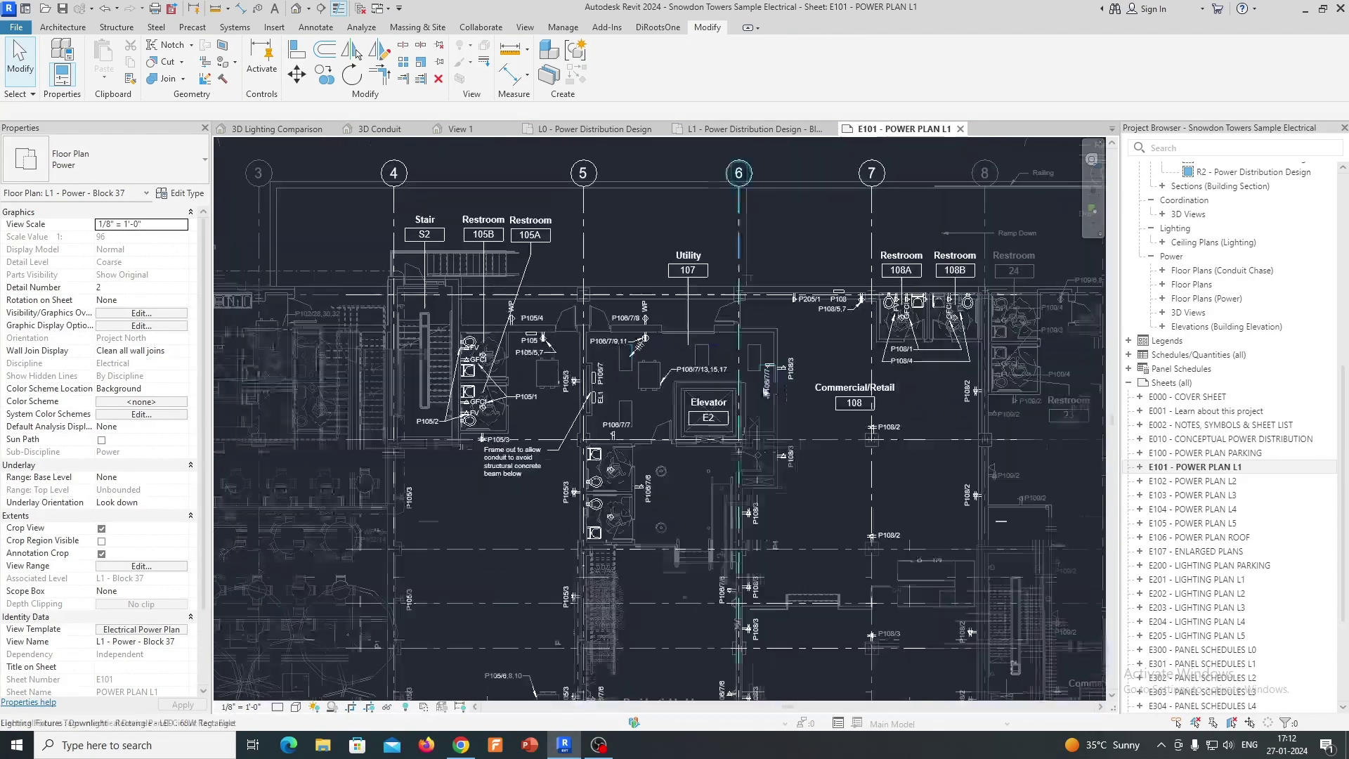
# Select the P108/3 receptacle circuit in Commercial/Retail 108 and convert it to arc wires.
pyautogui.scroll(4, 716, 362)
pyautogui.click(656, 353)
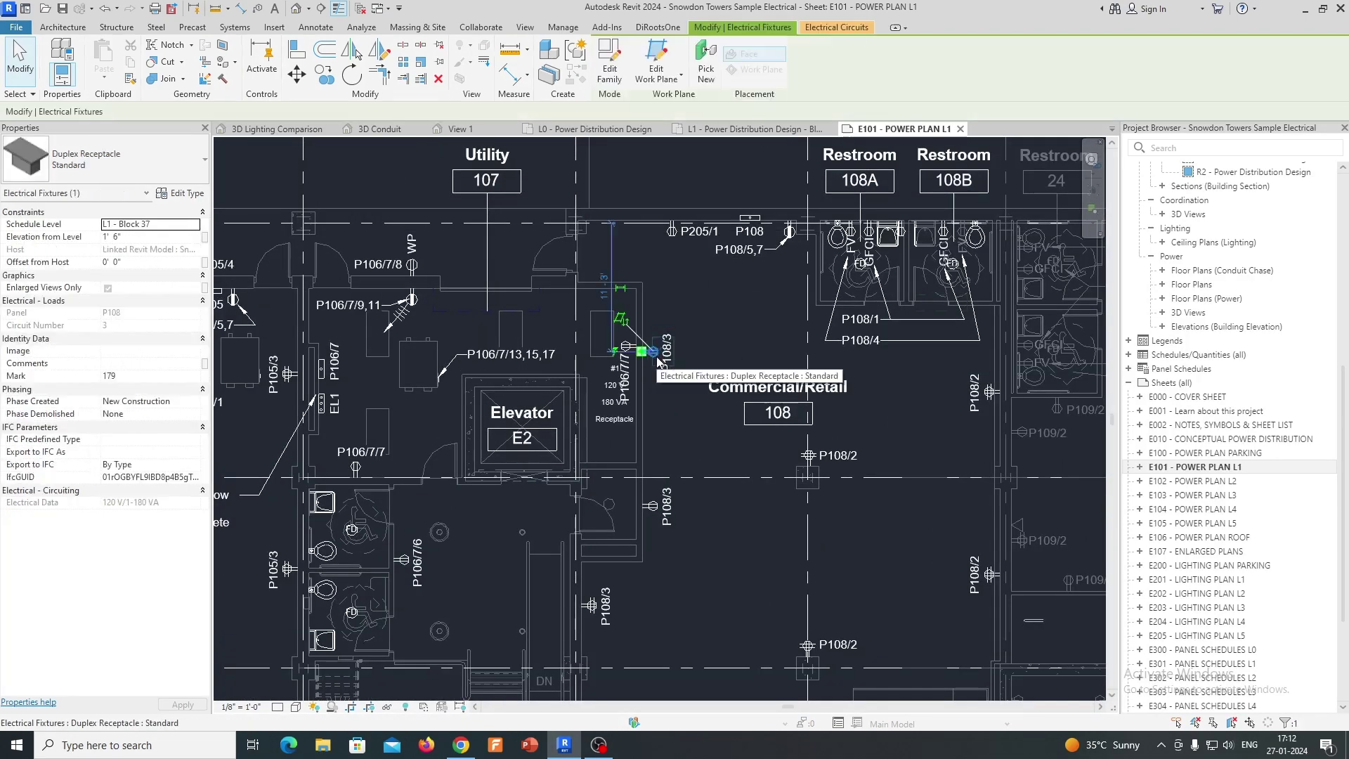
pyautogui.click(656, 358)
pyautogui.scroll(-1, 709, 347)
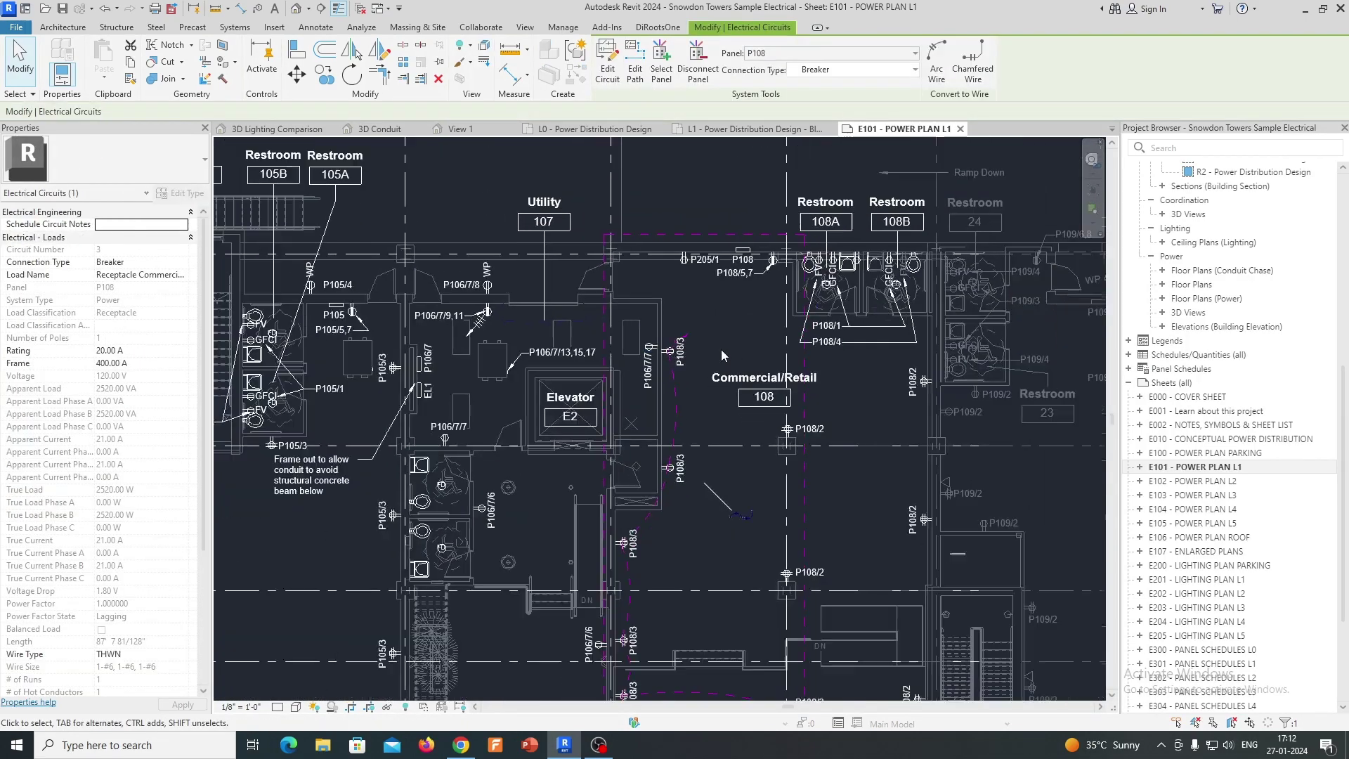
pyautogui.moveTo(728, 355); pyautogui.dragTo(688, 174, button='middle')
pyautogui.scroll(-1, 680, 210)
pyautogui.moveTo(683, 350); pyautogui.dragTo(678, 273, button='middle')
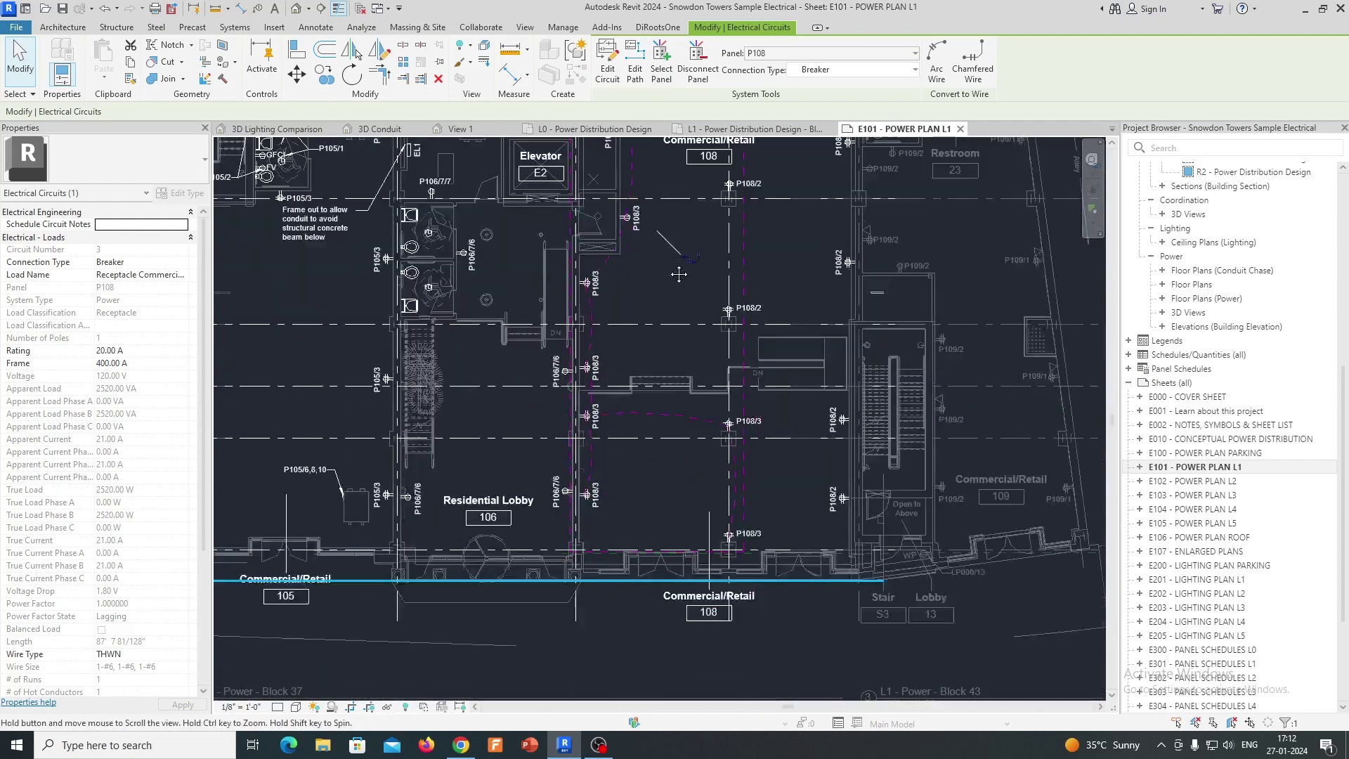
pyautogui.press('Escape')
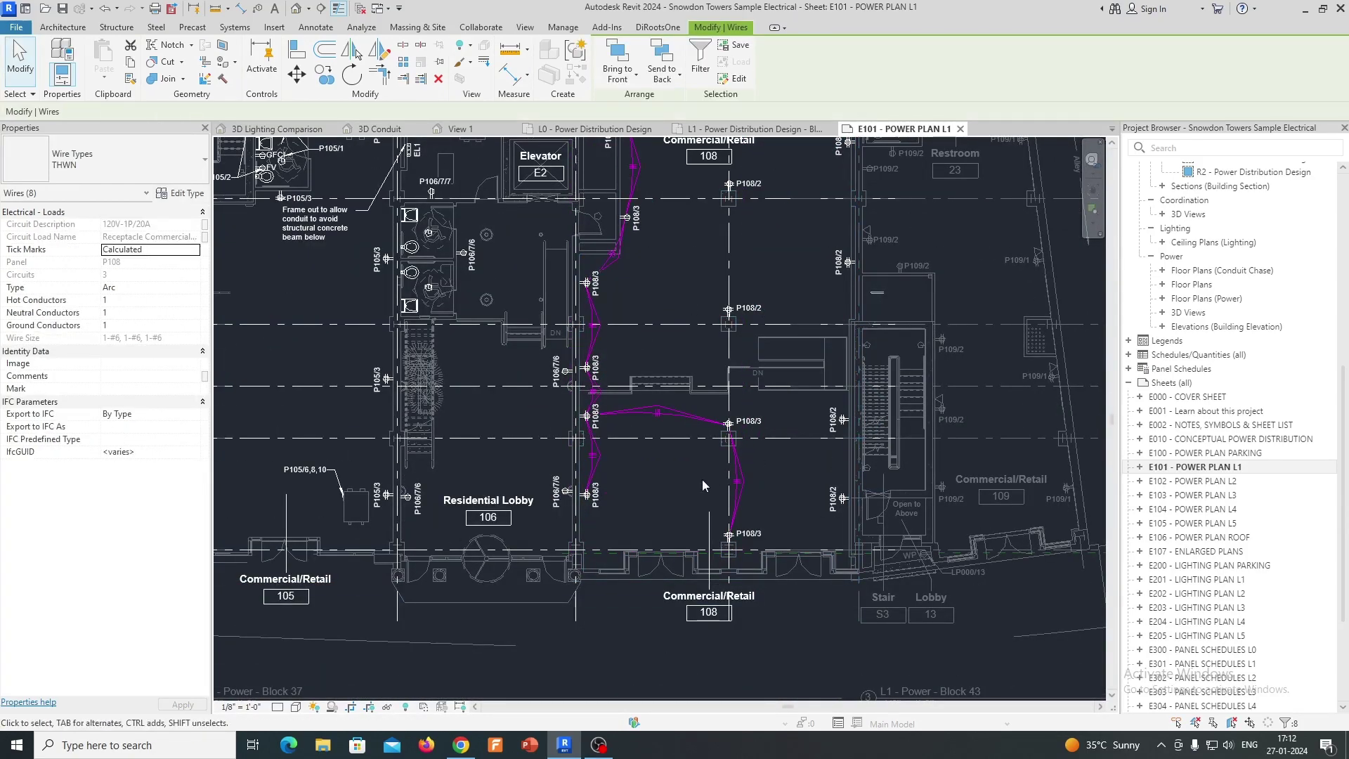
pyautogui.scroll(3, 702, 479)
pyautogui.scroll(-1, 633, 447)
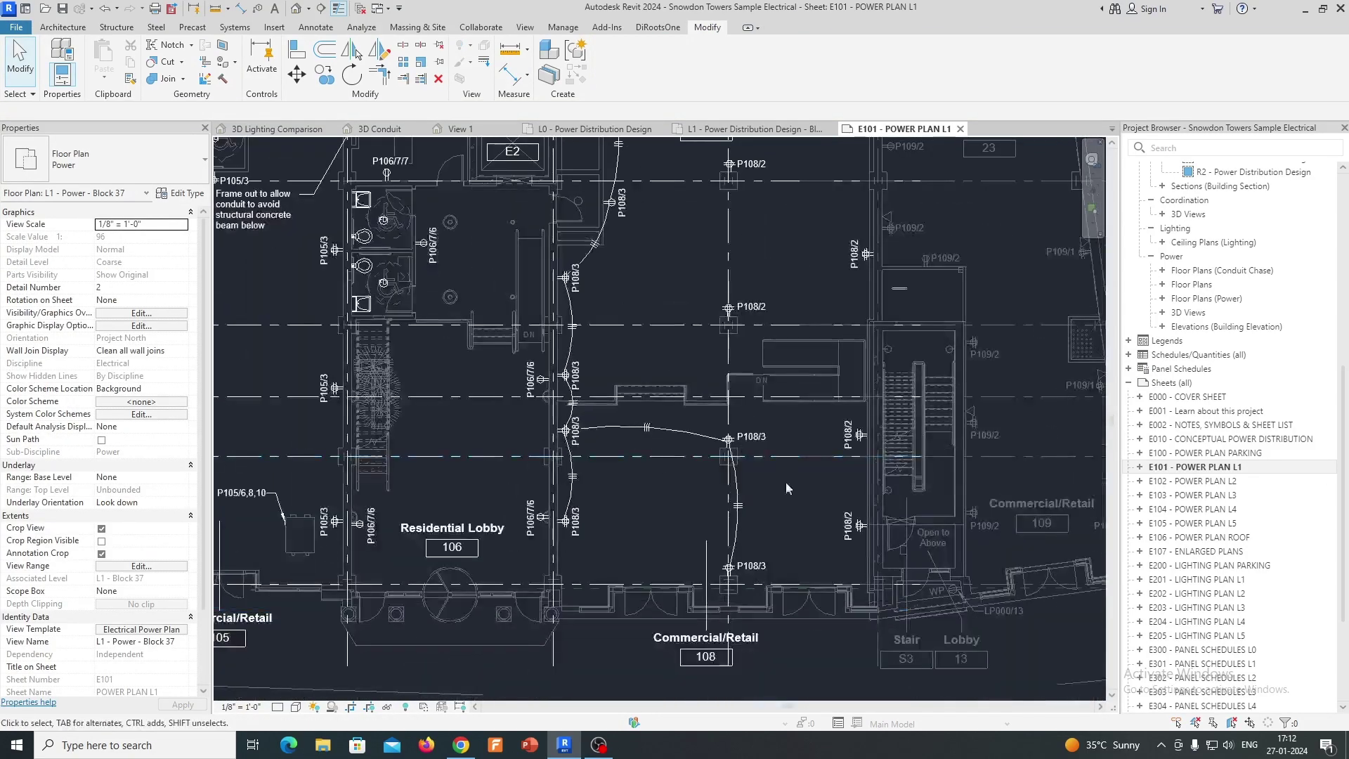
# Open the E300, E301 and E303 panel schedule sheets and examine the L3 branch panel schedules.
pyautogui.scroll(-4, 1172, 501)
pyautogui.click(1203, 497)
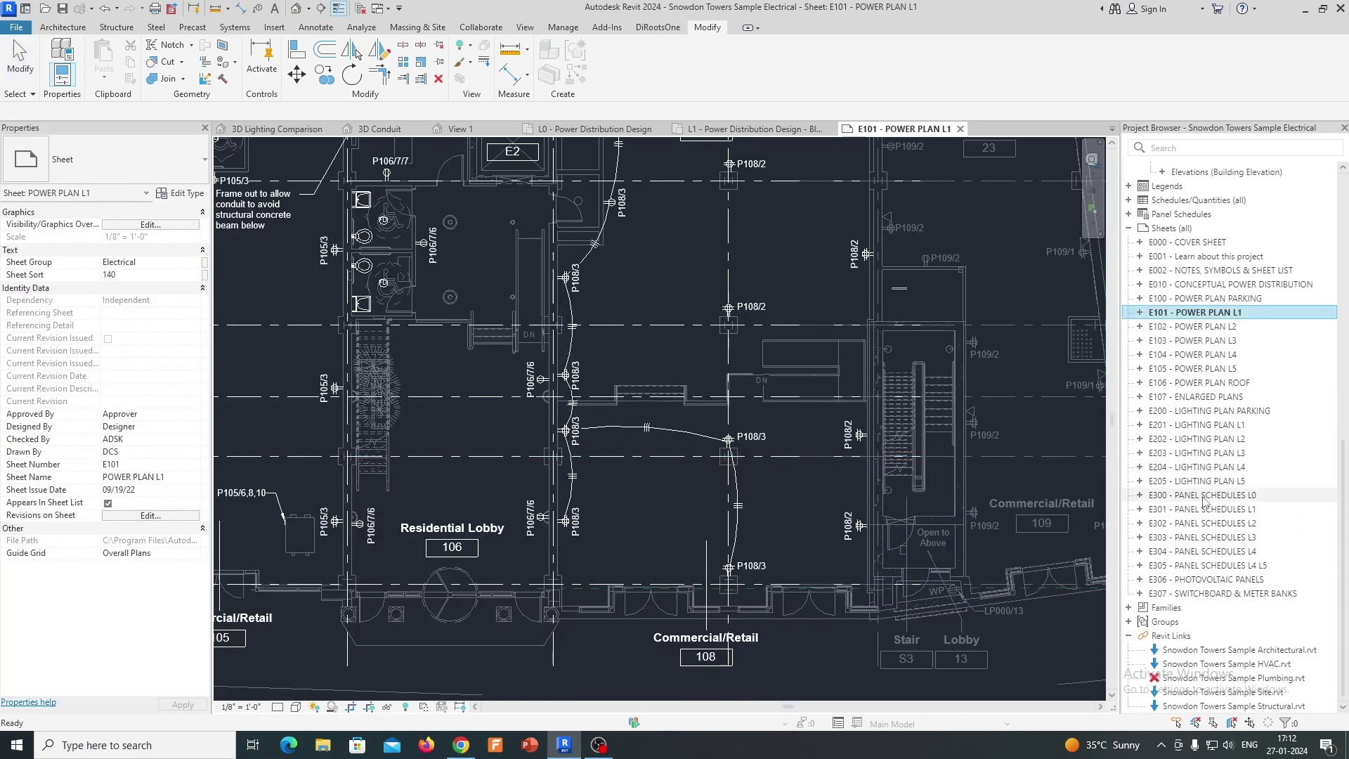
pyautogui.doubleClick(1205, 495)
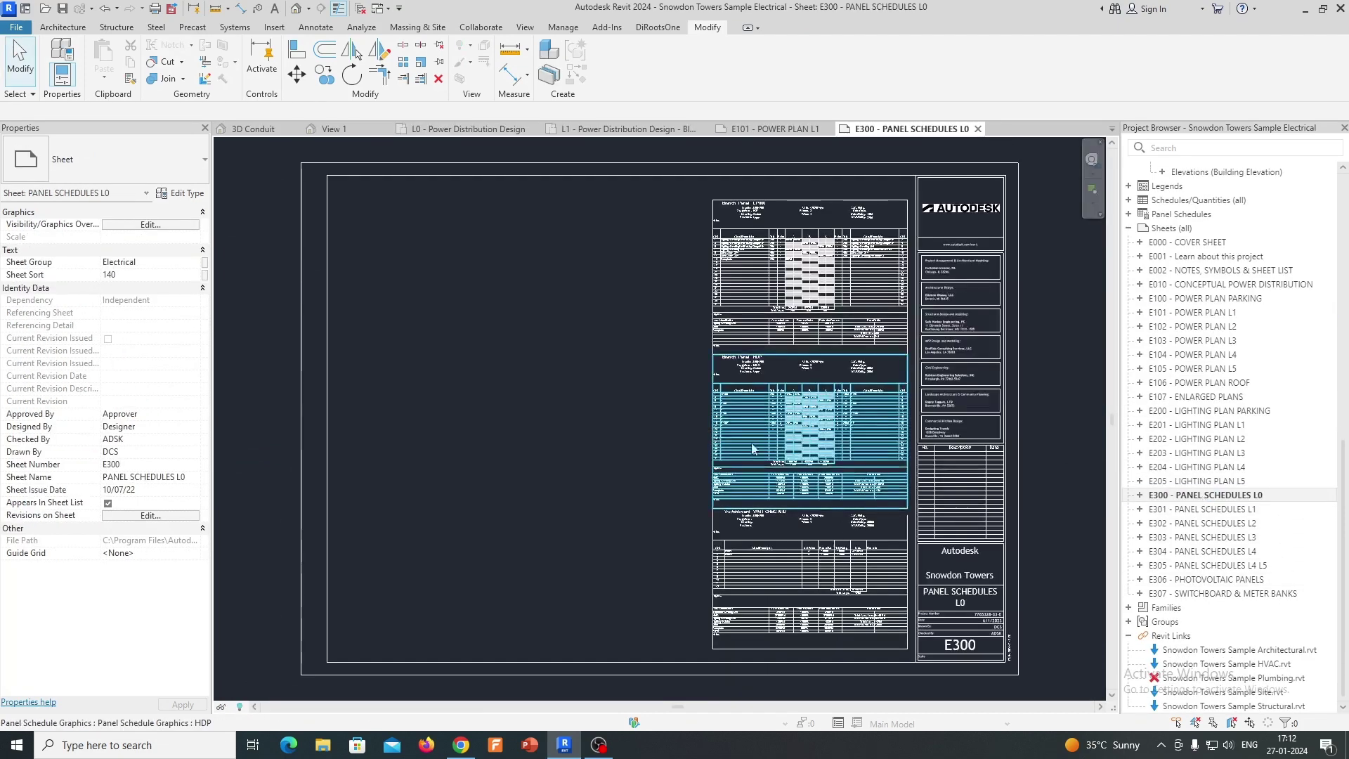
pyautogui.doubleClick(1206, 510)
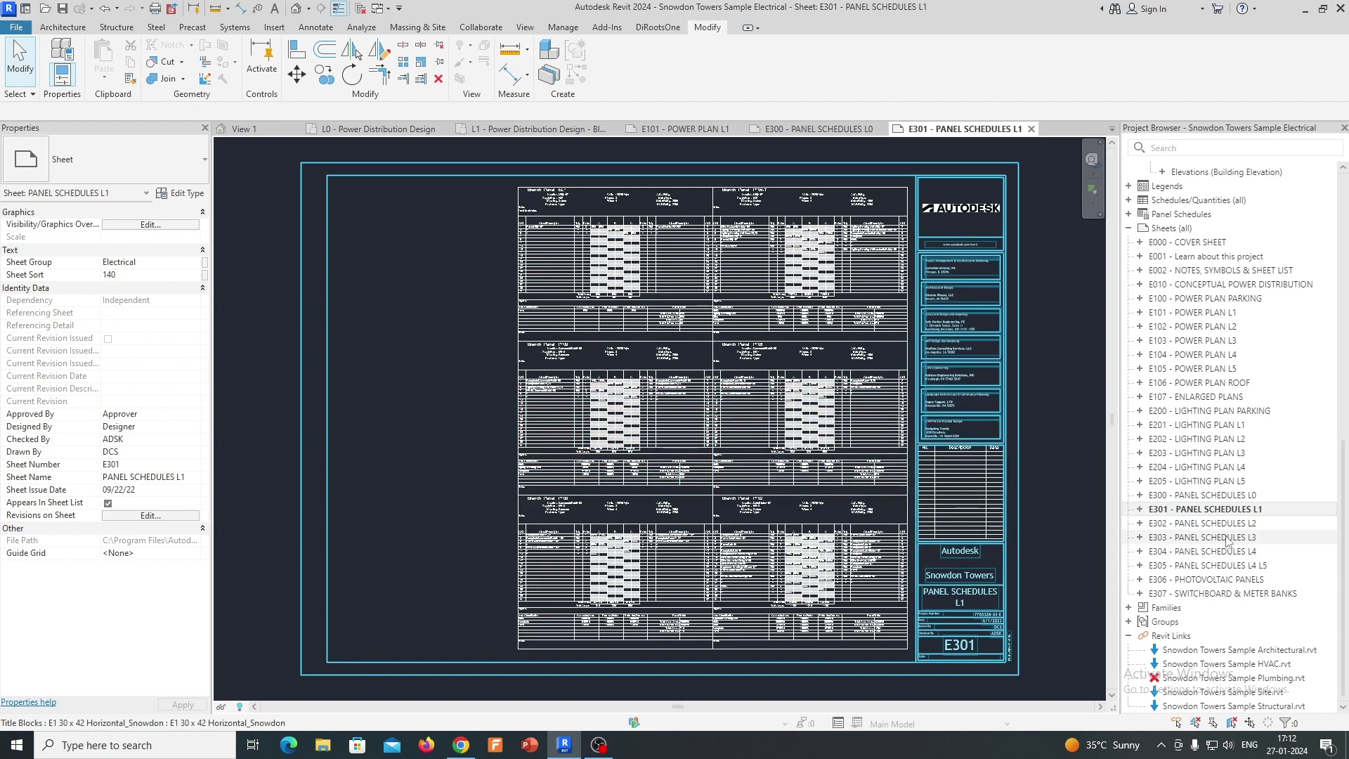
pyautogui.click(1227, 537)
pyautogui.scroll(6, 485, 436)
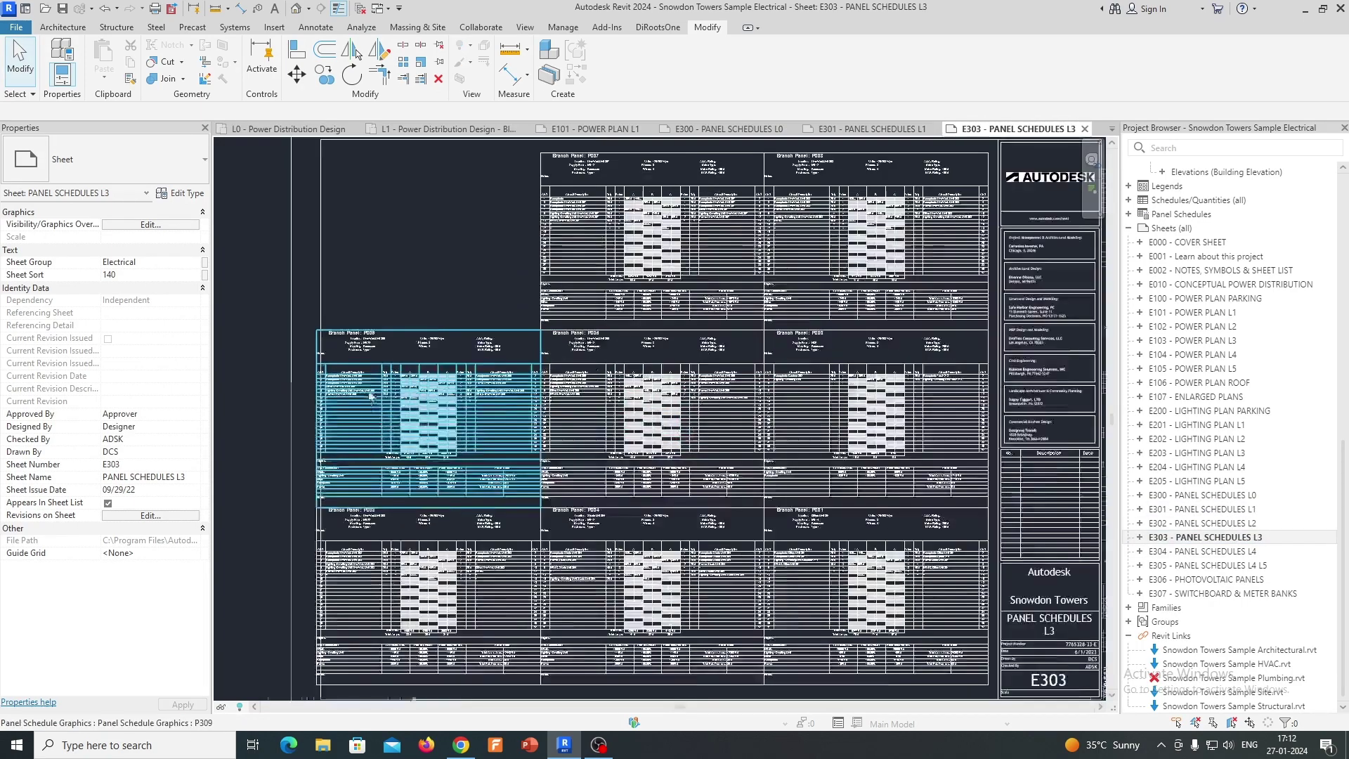
pyautogui.scroll(-1, 482, 434)
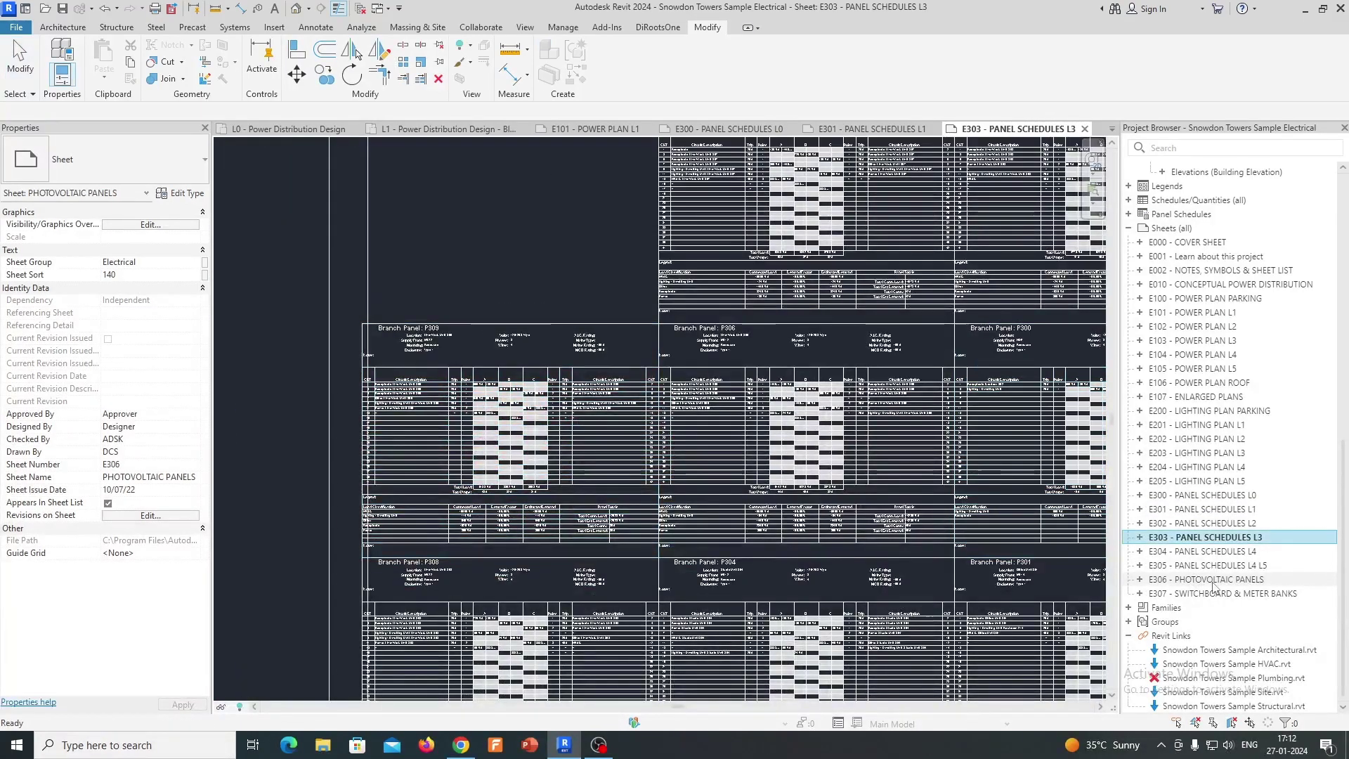
# Open the E306 - PHOTOVOLTAIC PANELS and E201 - LIGHTING PLAN L1 sheets and examine the L1 lighting layout.
pyautogui.doubleClick(1205, 579)
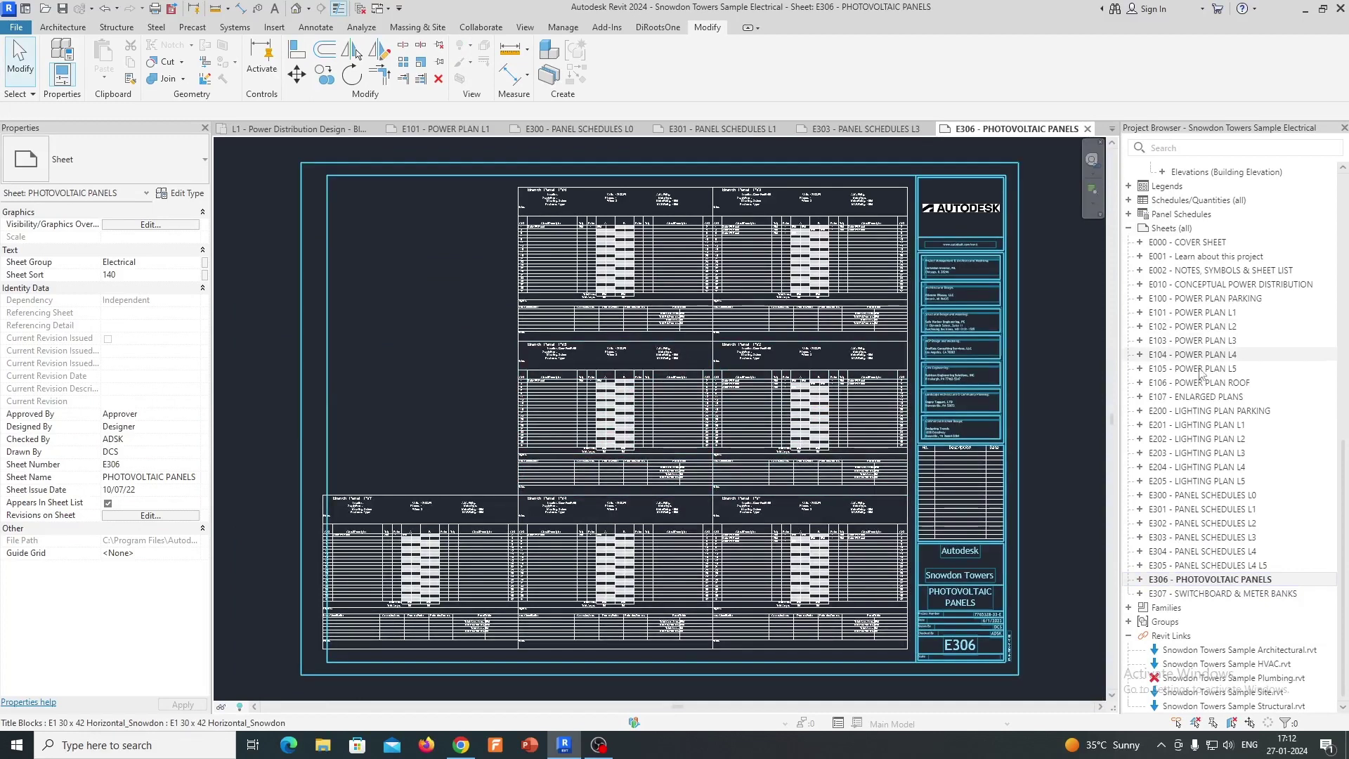
pyautogui.click(1202, 425)
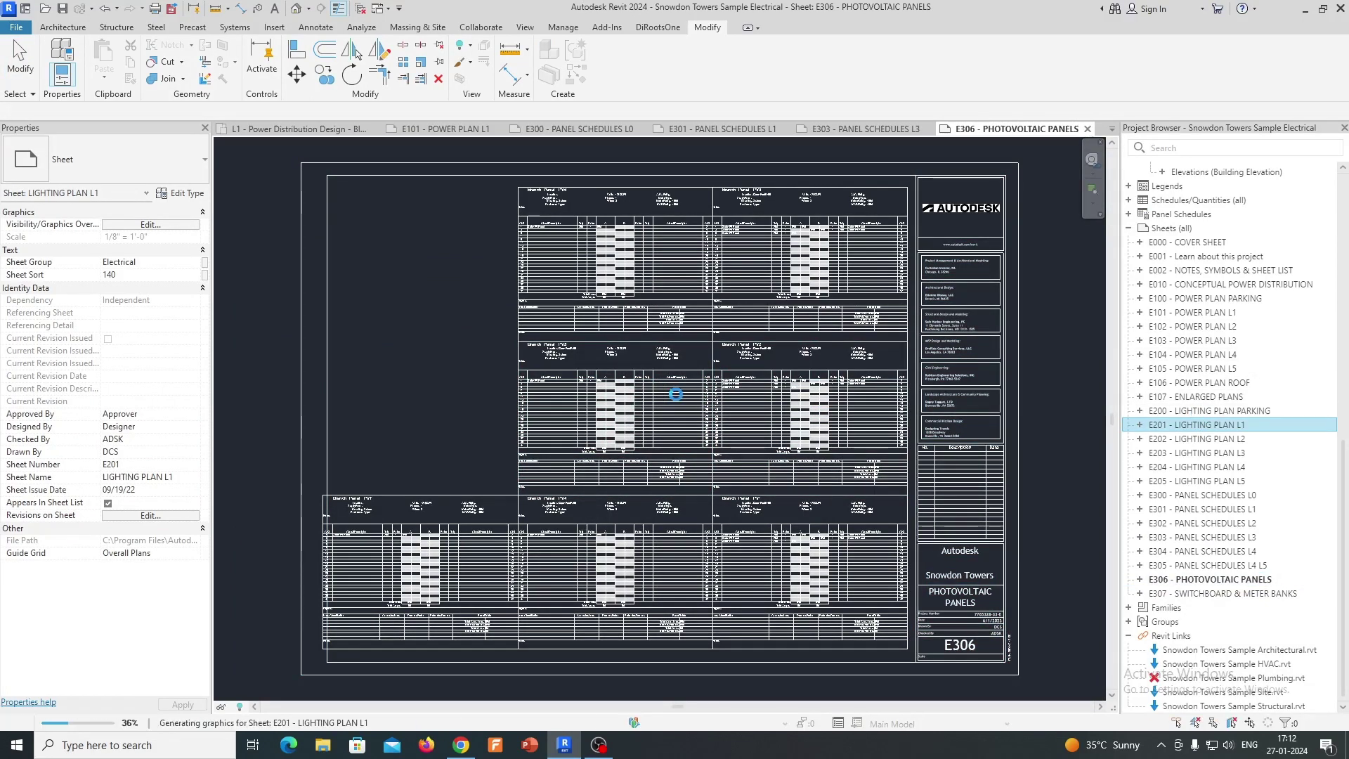
pyautogui.scroll(5, 546, 492)
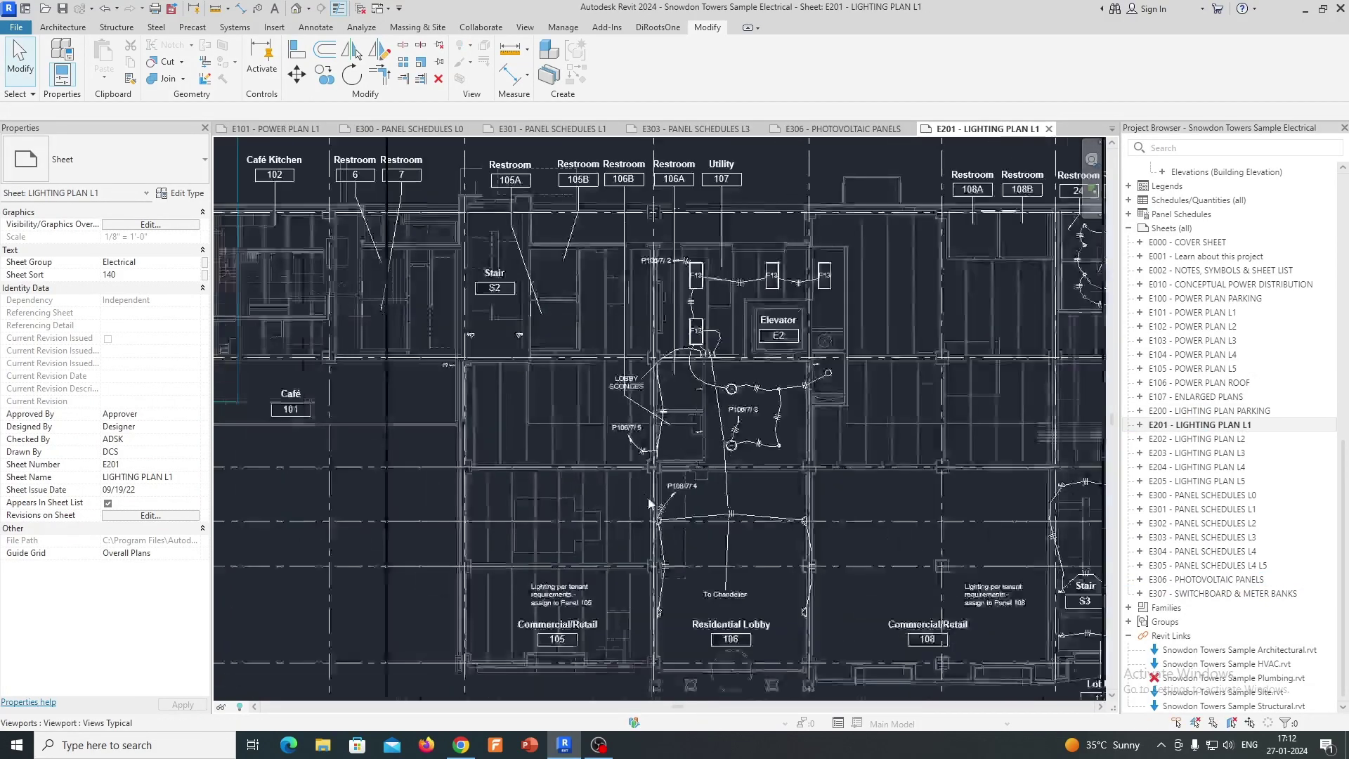
# Examine the P106/7 lighting circuits and their wiring around Residential Lobby 106 on the L1 lighting plan.
pyautogui.scroll(4, 649, 503)
pyautogui.scroll(3, 743, 449)
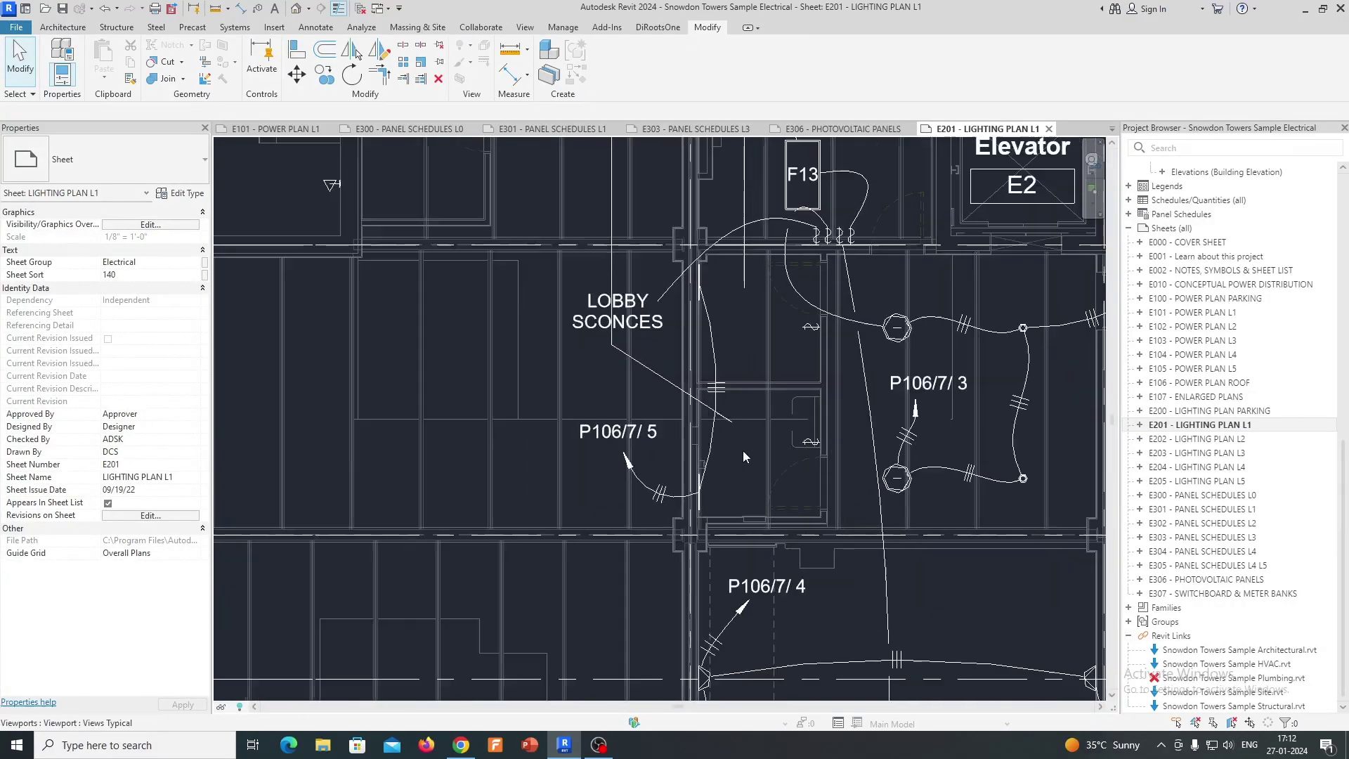
pyautogui.scroll(-3, 744, 450)
pyautogui.scroll(5, 888, 494)
pyautogui.click(758, 403)
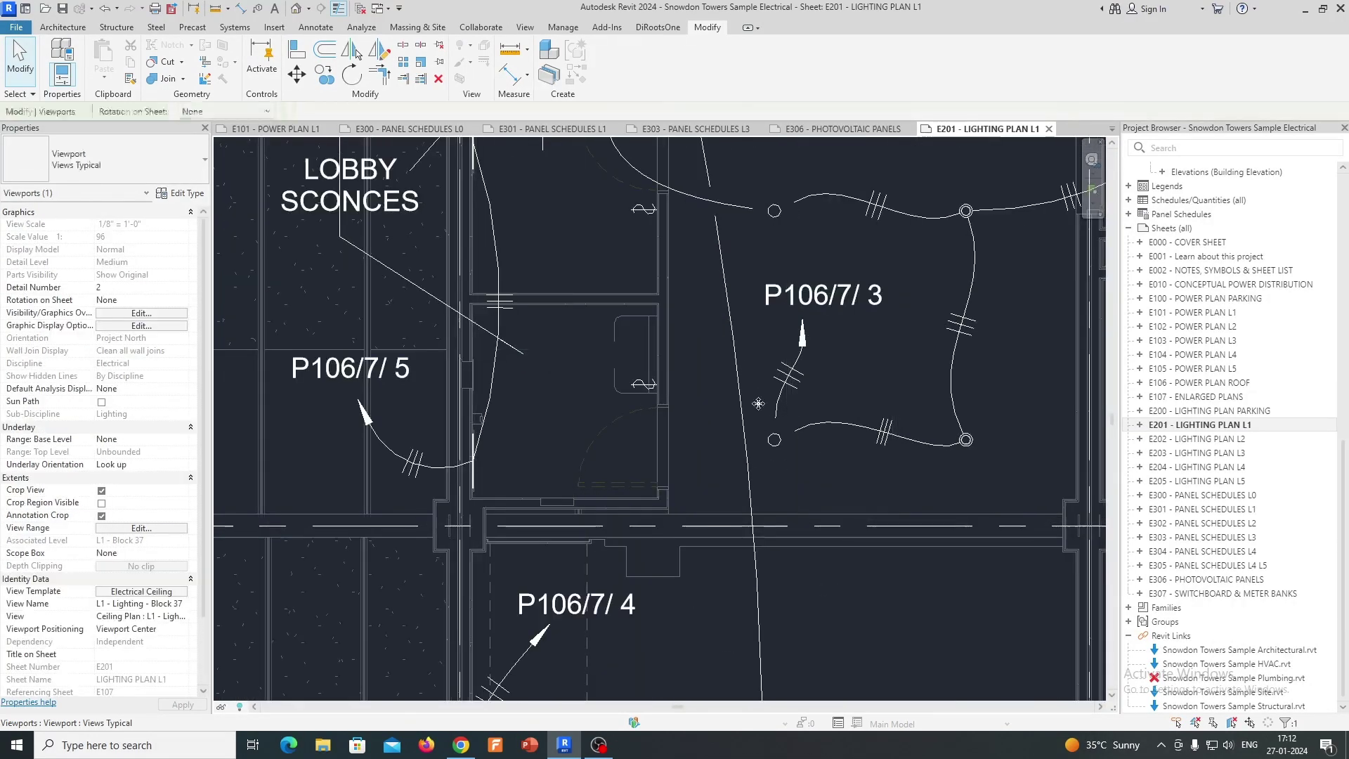
pyautogui.press('Escape')
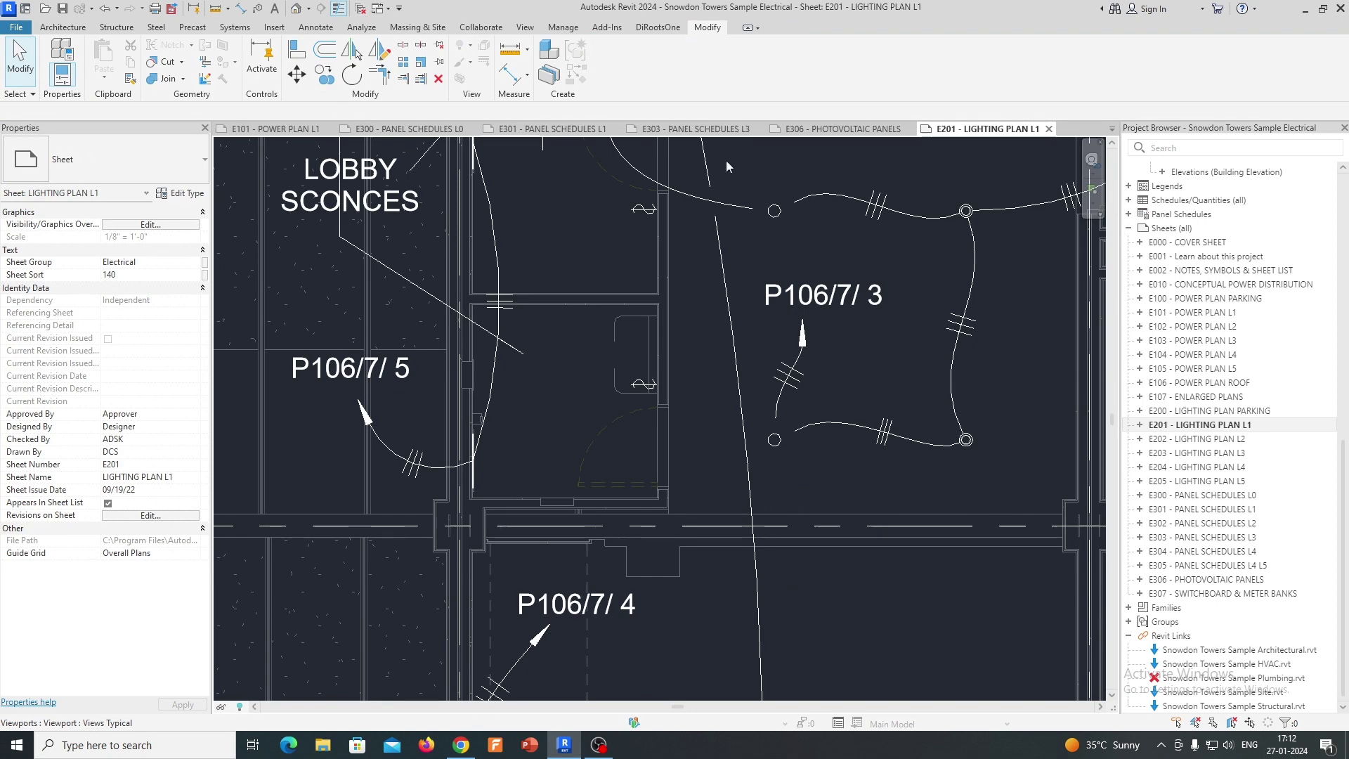
# Close the E201, E306, E303, E301 and E300 sheets and the L0 - Power Distribution Design plan.
pyautogui.click(1048, 129)
pyautogui.click(1084, 128)
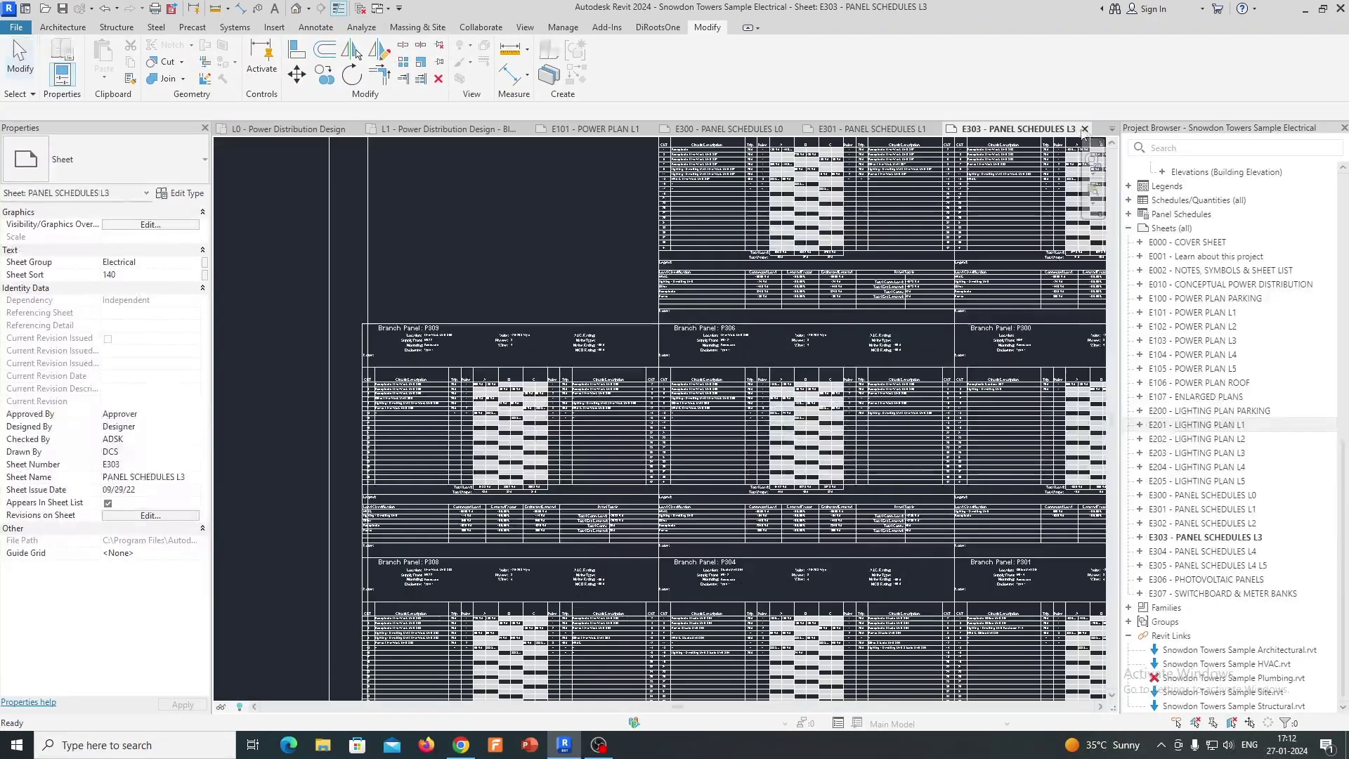
pyautogui.click(1084, 128)
pyautogui.click(1030, 128)
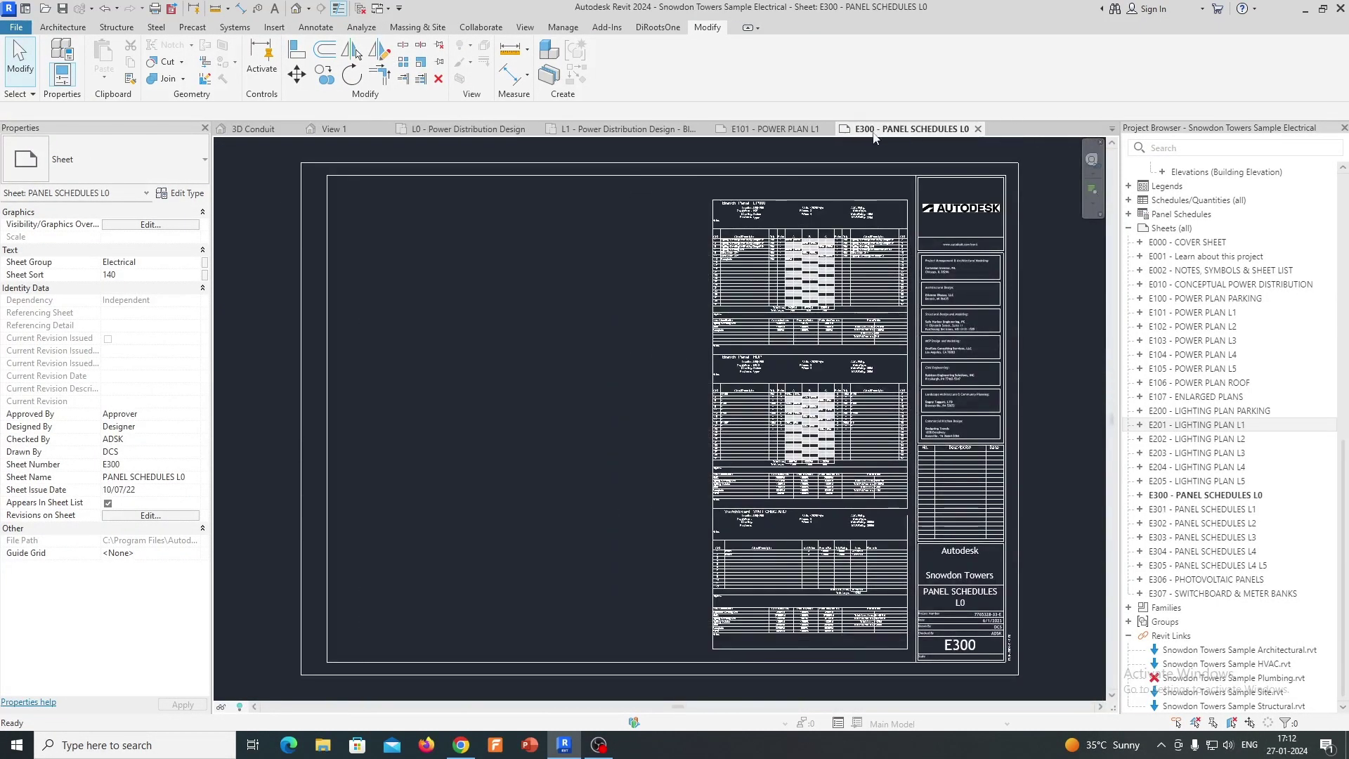
pyautogui.click(978, 128)
pyautogui.click(573, 129)
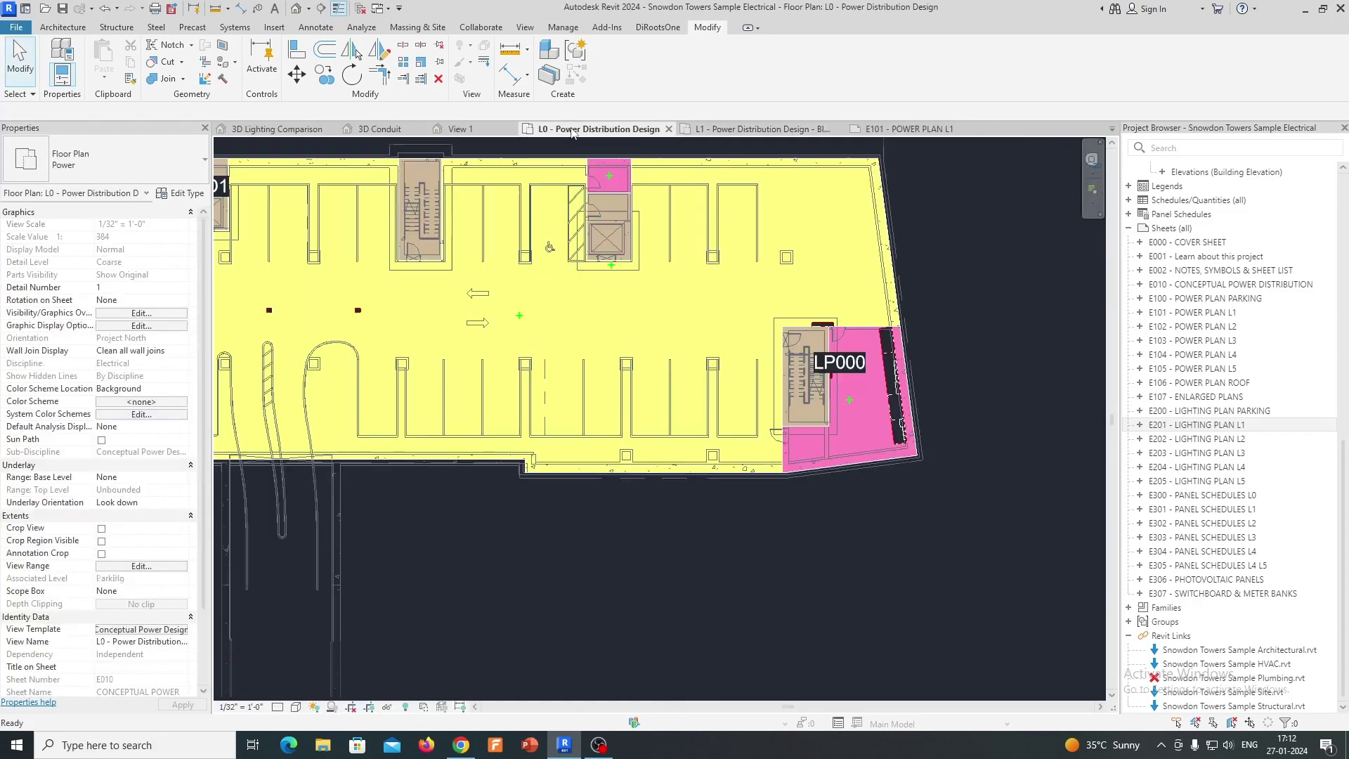
pyautogui.click(668, 129)
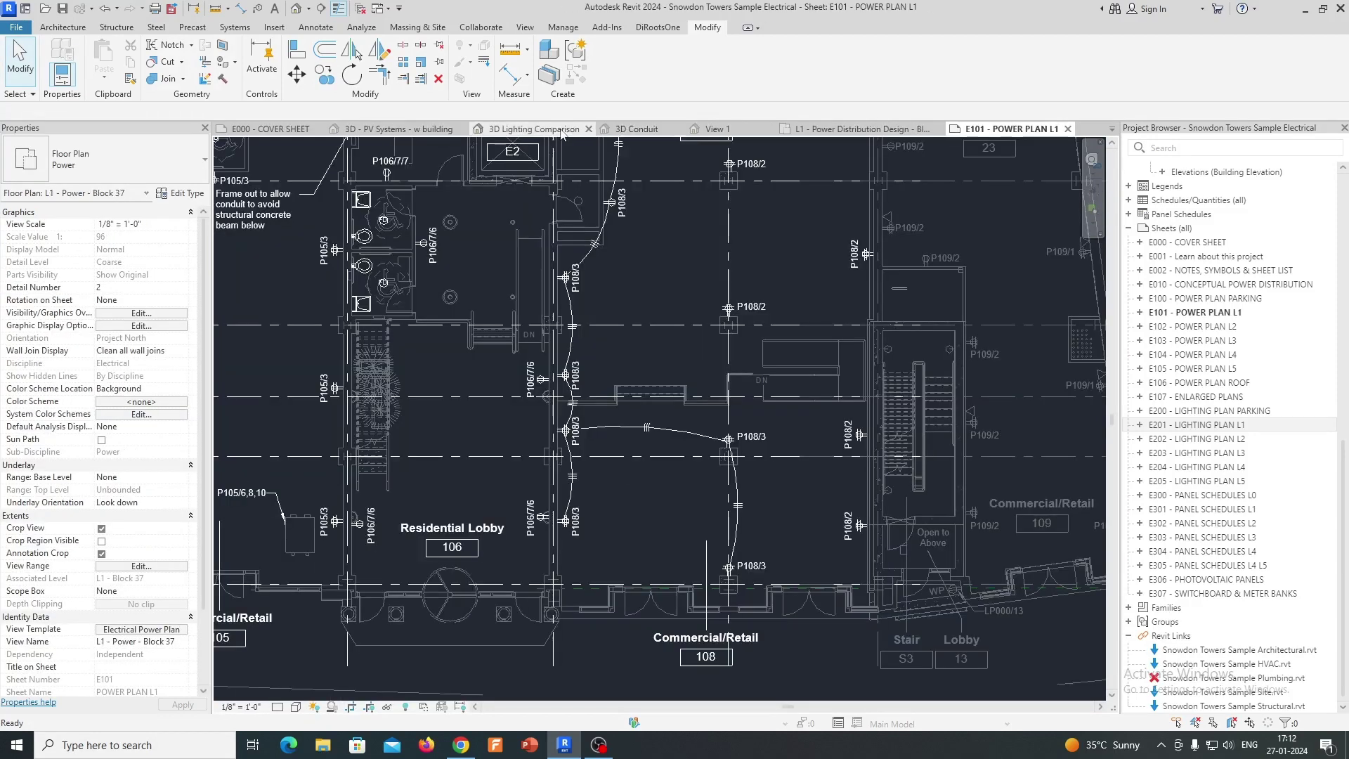
# Return to the 3D Conduit view and examine the overall conduit layout.
pyautogui.click(643, 134)
pyautogui.scroll(-6, 689, 420)
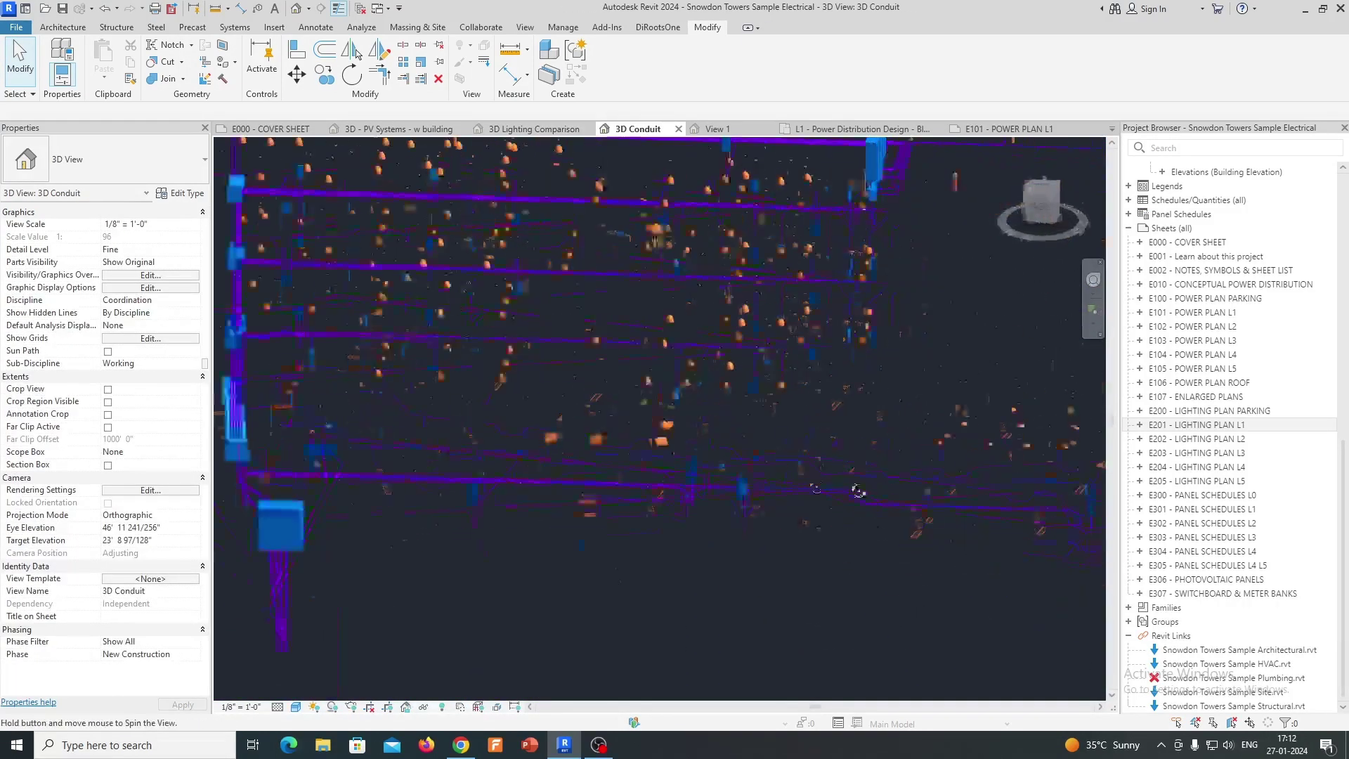